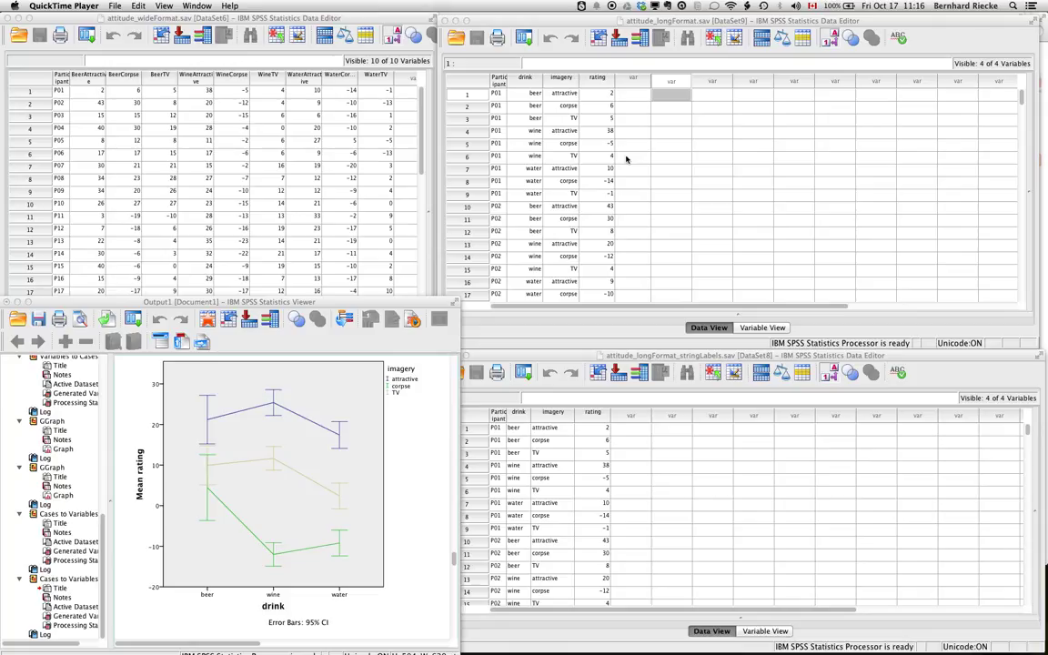
Switch between long and wide data windows, checking P03's WineCorpse rating and participant P01's rows.
left_click(597, 118)
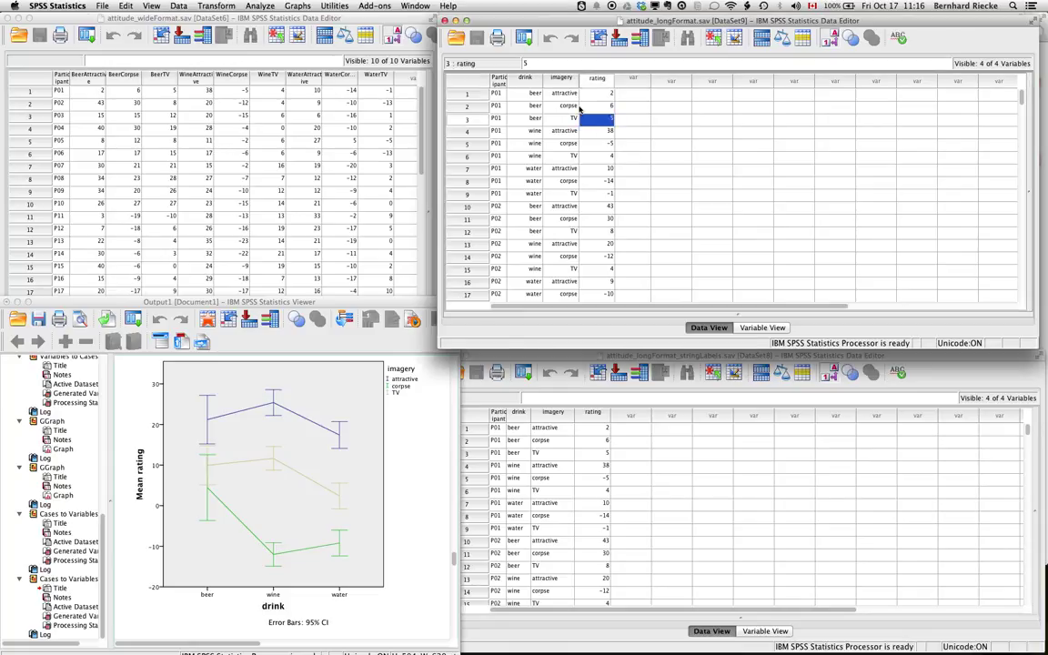
left_click(342, 111)
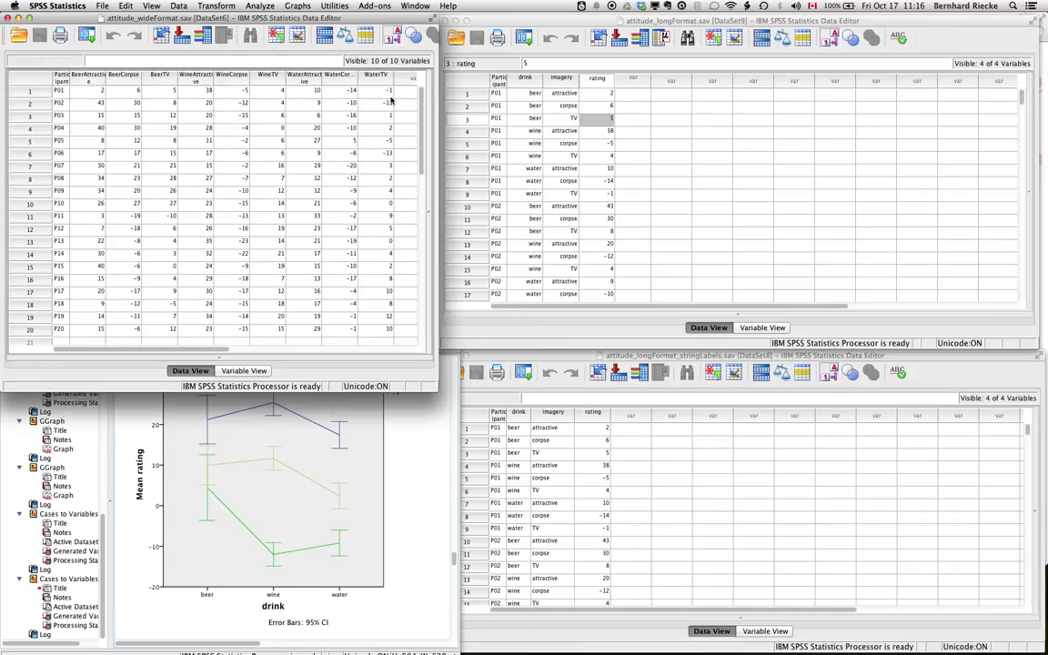
left_click(229, 116)
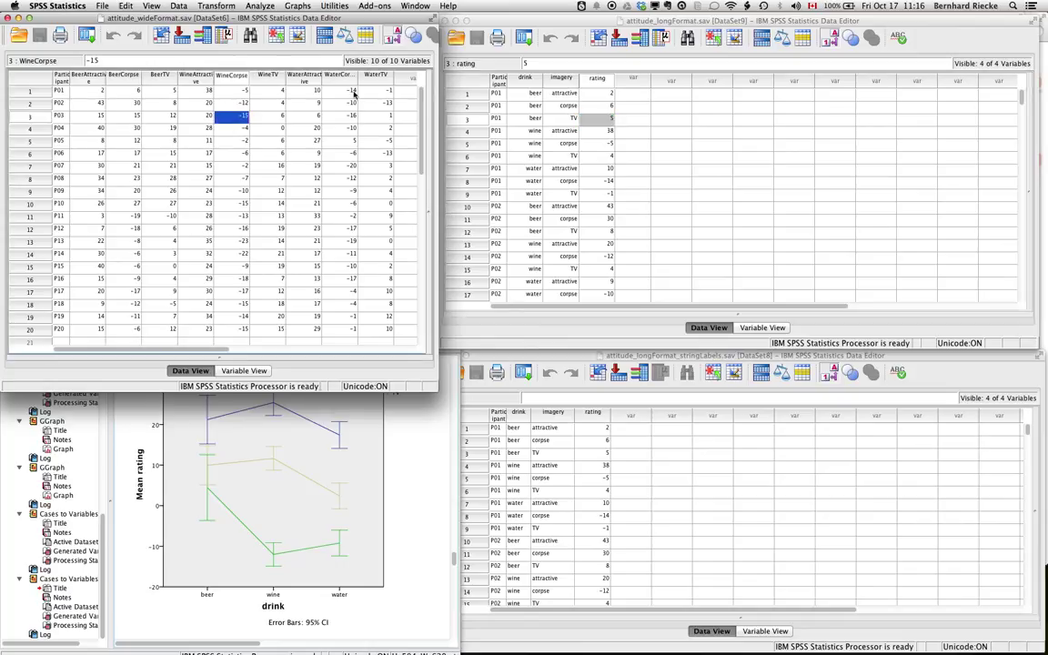
left_click(497, 98)
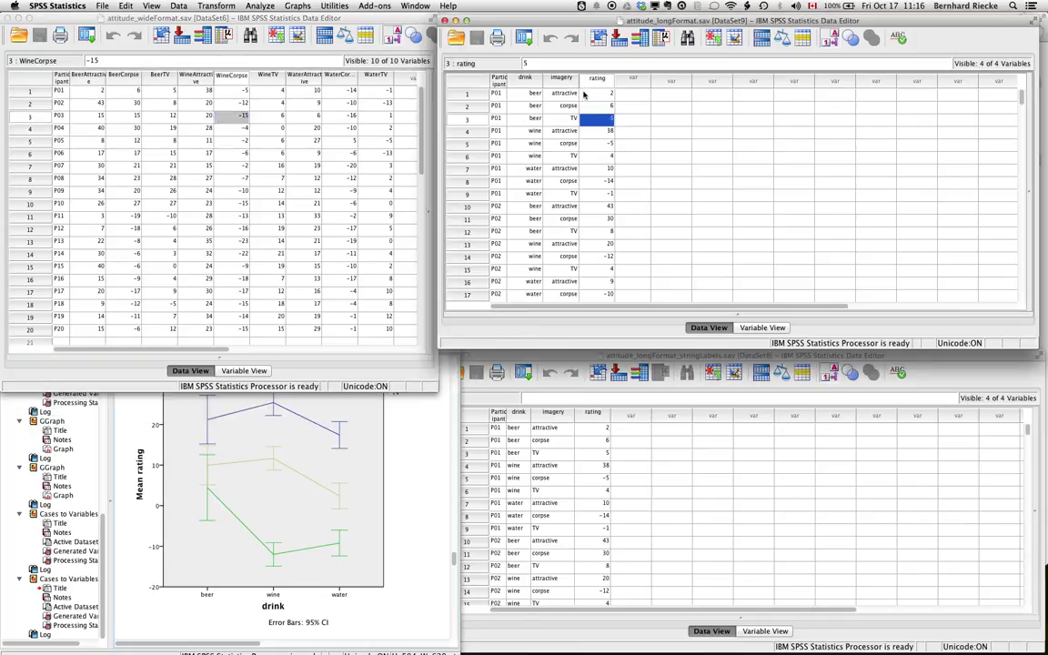
left_click(497, 94)
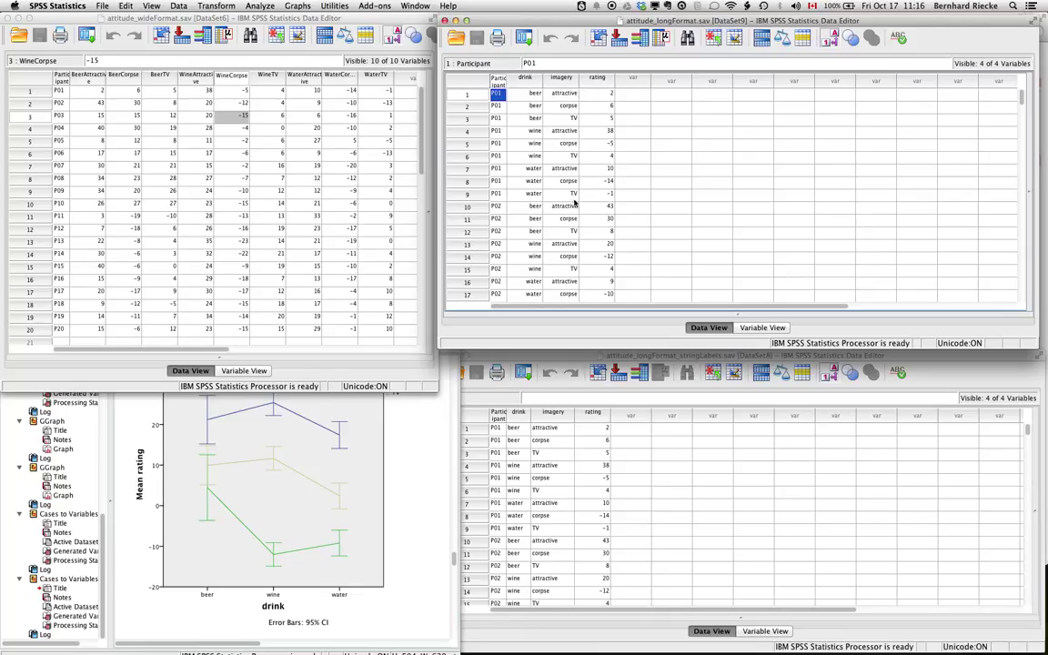
left_click(42, 93)
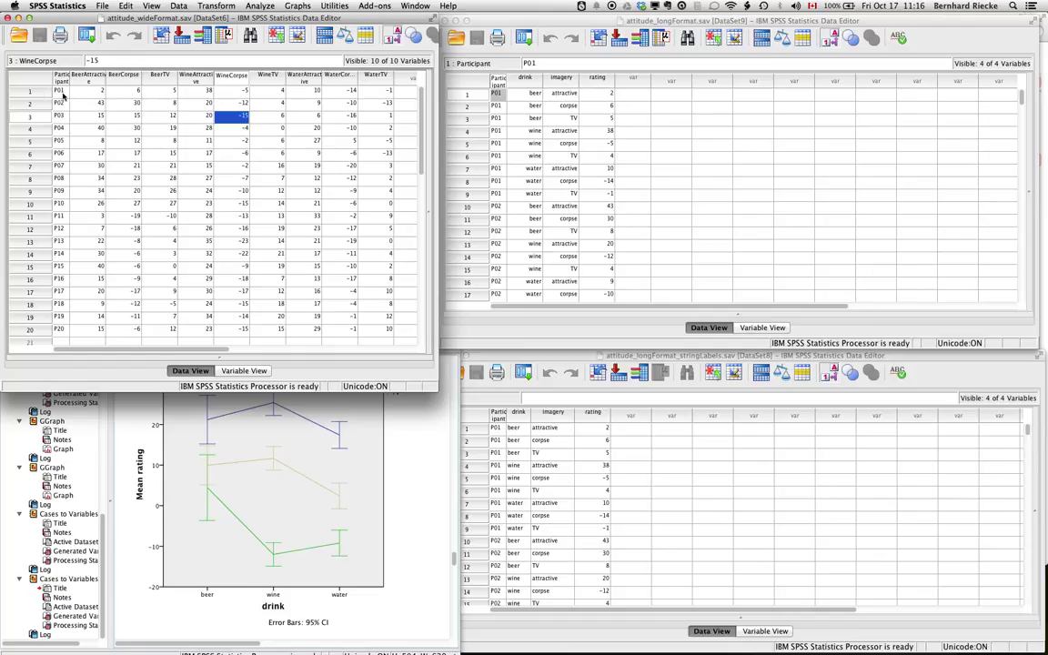
left_click(51, 92)
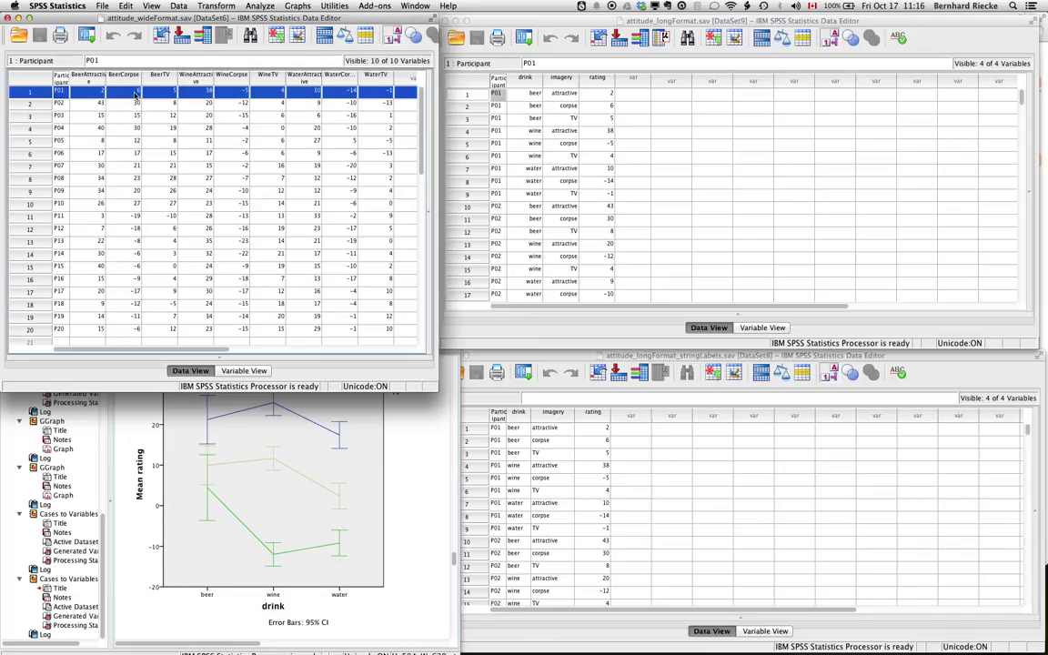
Highlight the BeerAttractive, BeerCorpse, BeerTV and WineAttractive columns, then P01's BeerAttractive value.
left_click(92, 78)
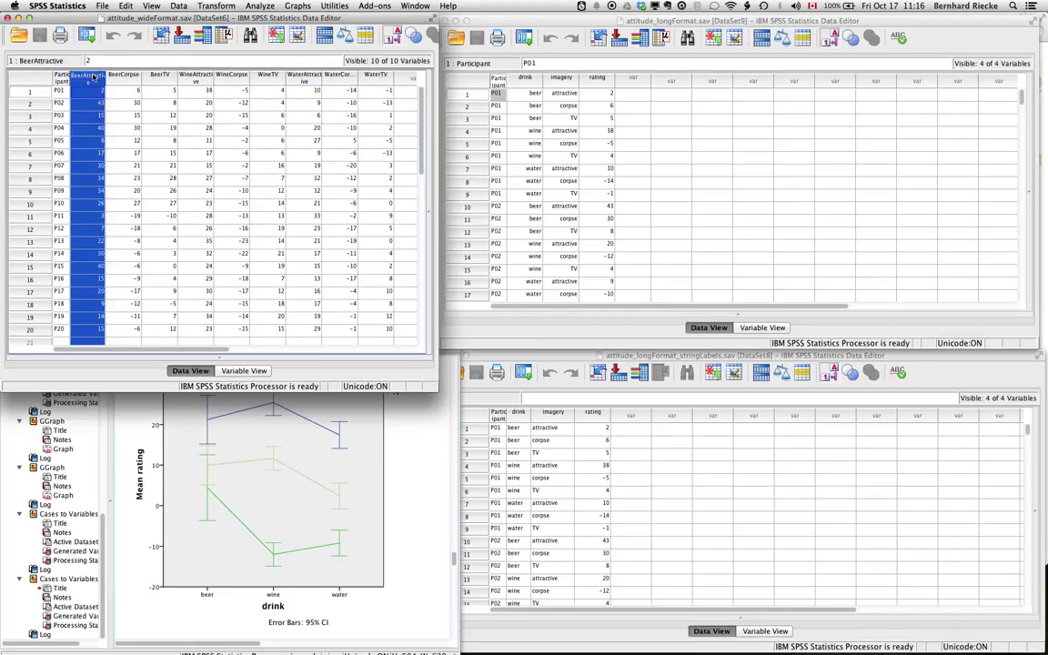
left_click(126, 78)
left_click(158, 77)
left_click(189, 80)
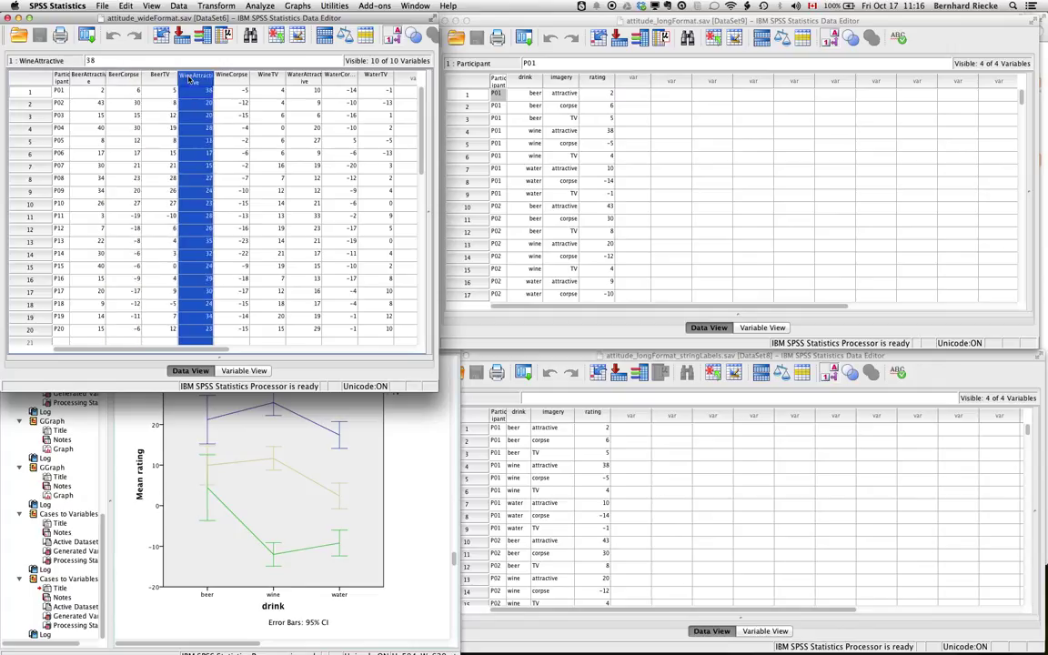
left_click(86, 94)
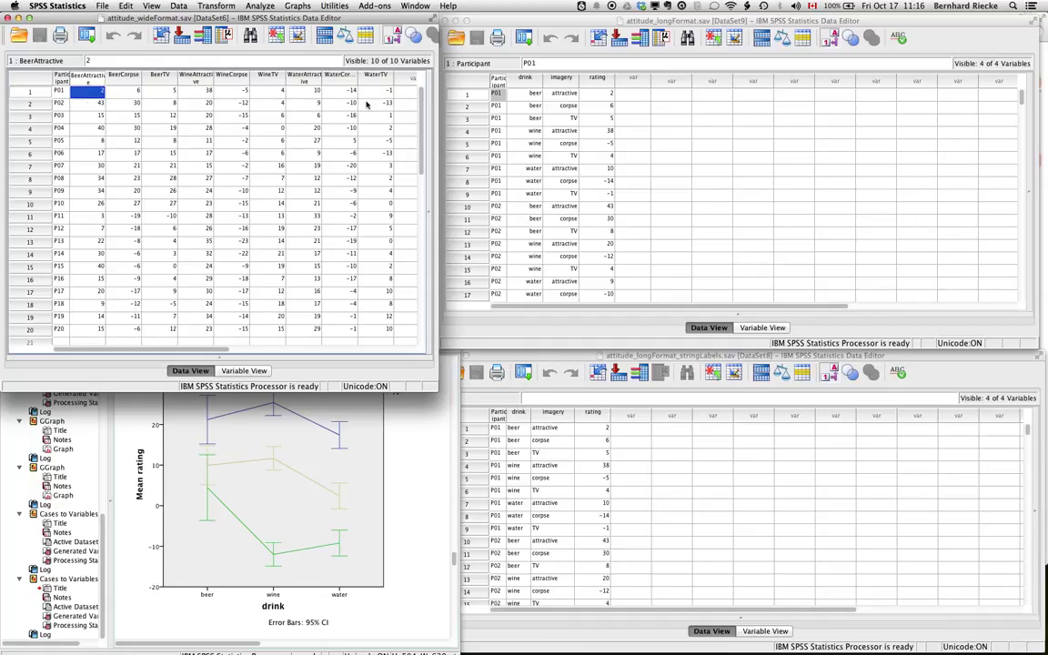
Move the long-format drink column after rating, then undo to restore the original order.
left_click(533, 83)
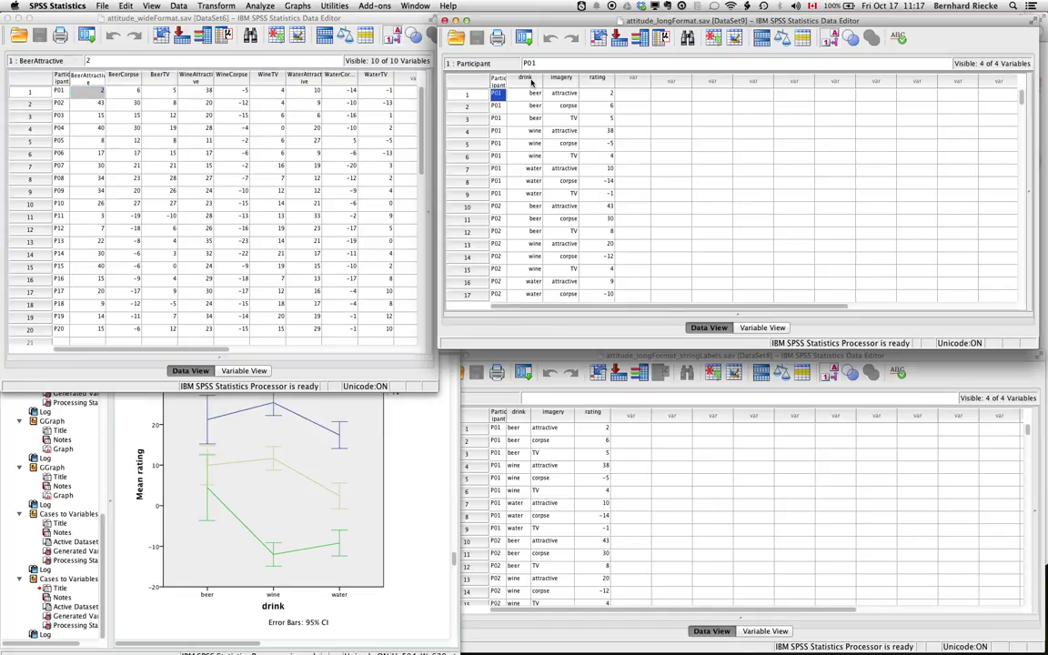
left_click(531, 83)
left_click_drag(531, 83, 600, 83)
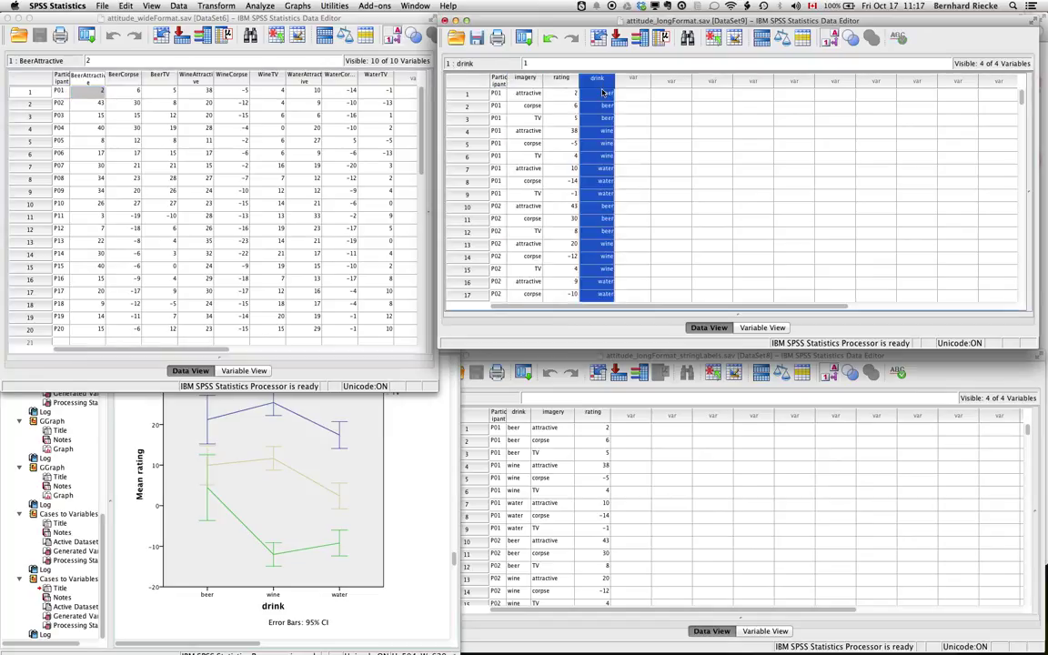
key("super+z")
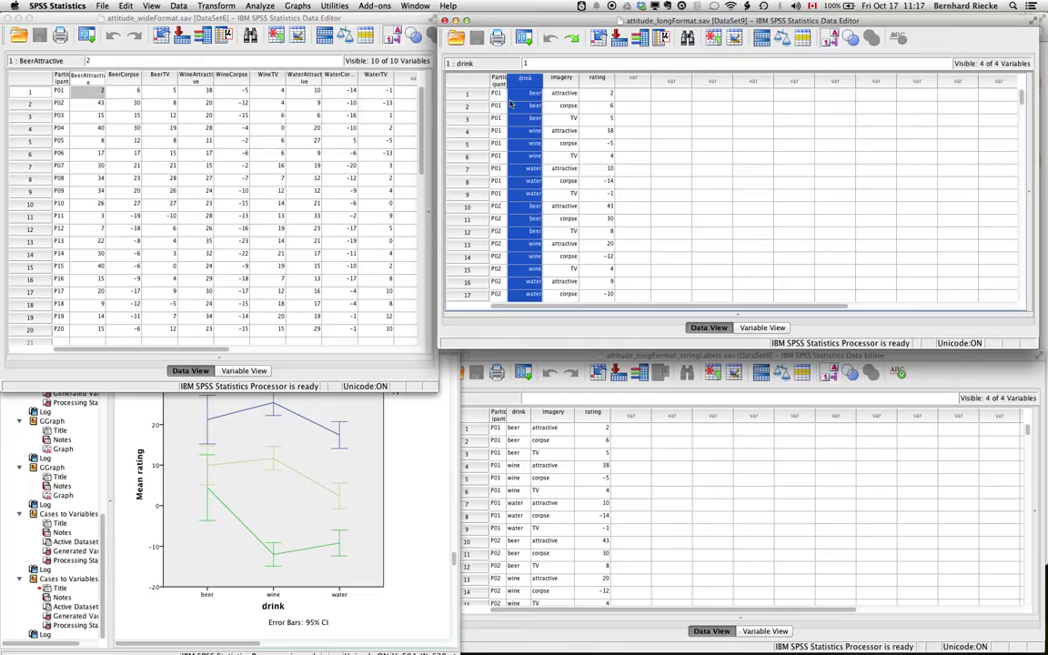
Inspect the first two long-format rows' participant, imagery and rating values, then show the Data menu.
left_click(608, 95)
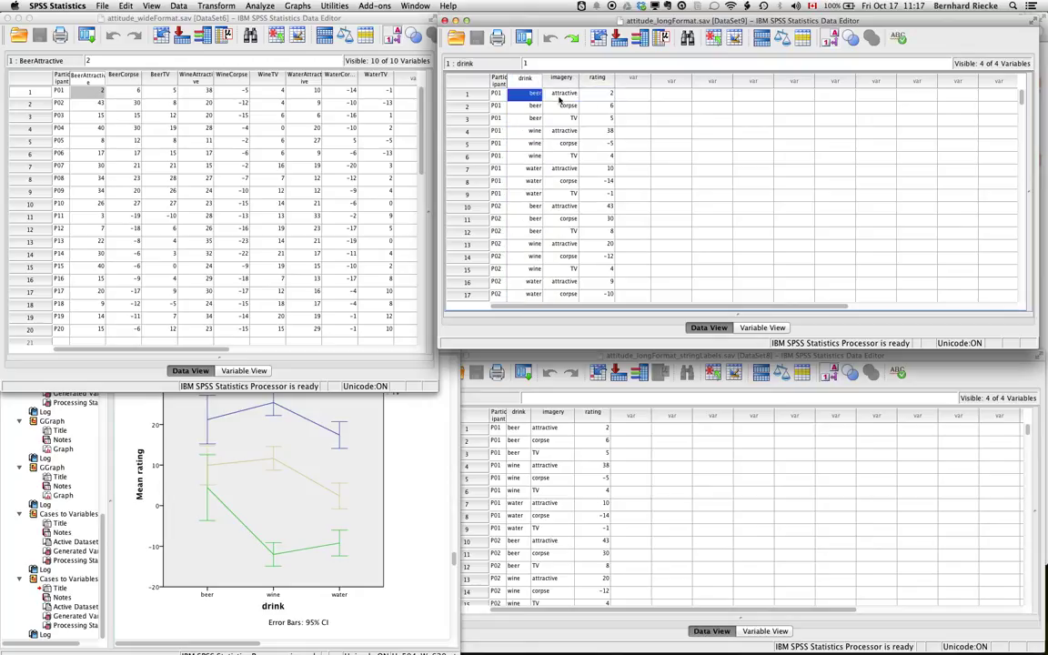
left_click(568, 95)
left_click(597, 95)
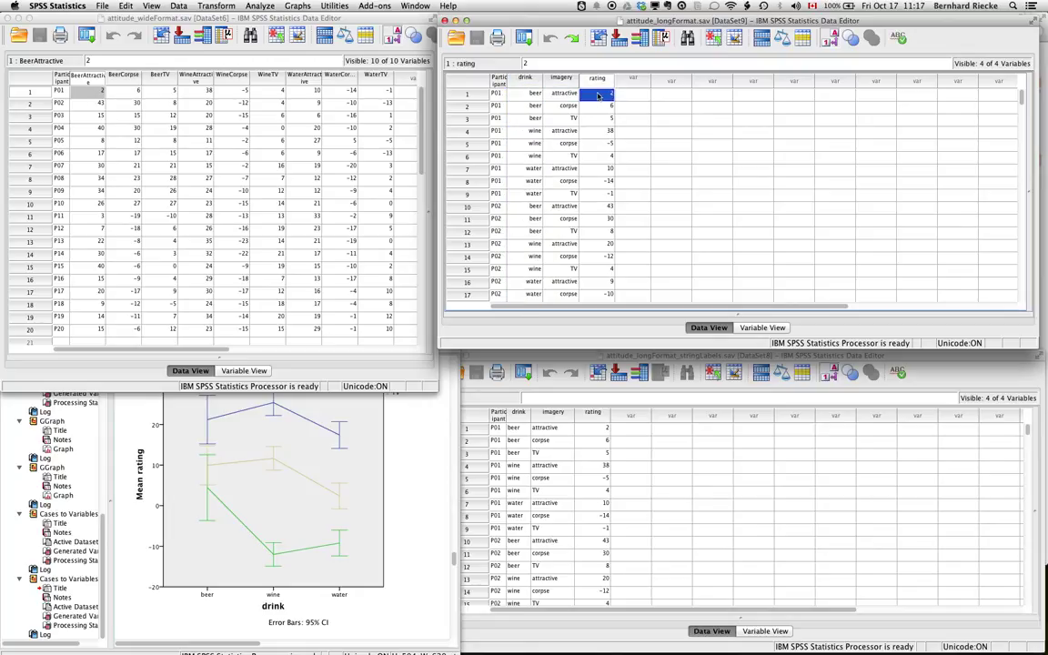
left_click(500, 106)
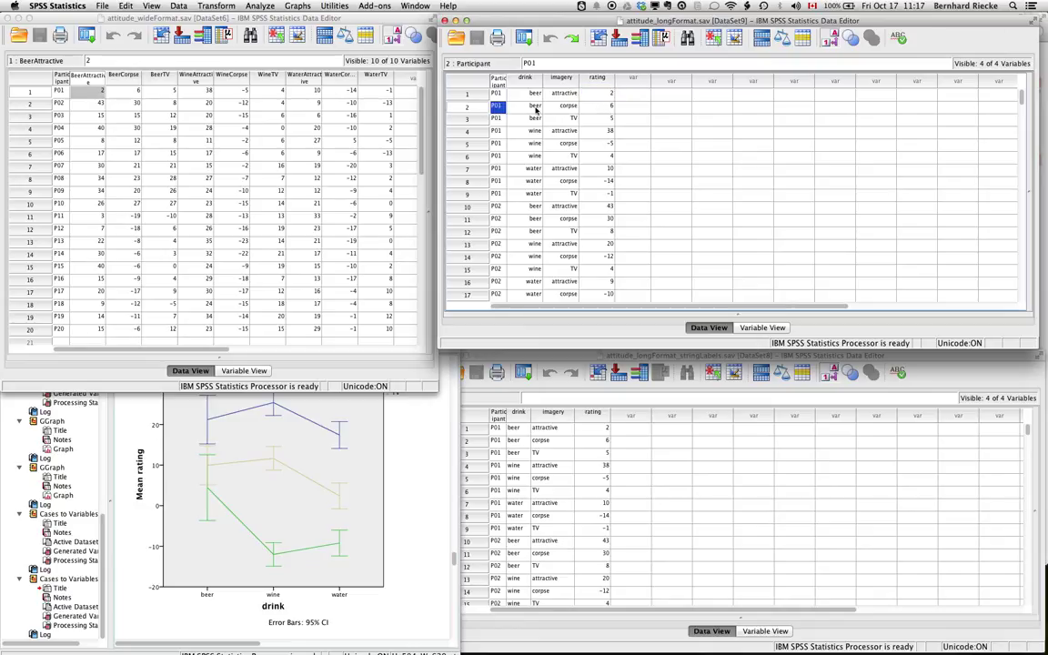
left_click(573, 107)
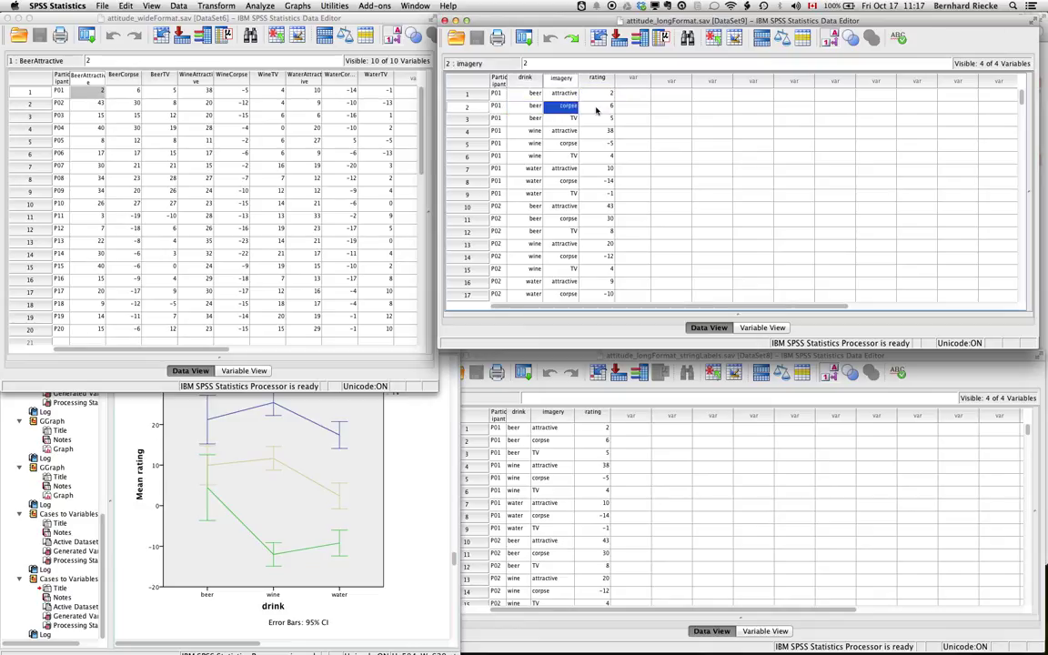
left_click(597, 108)
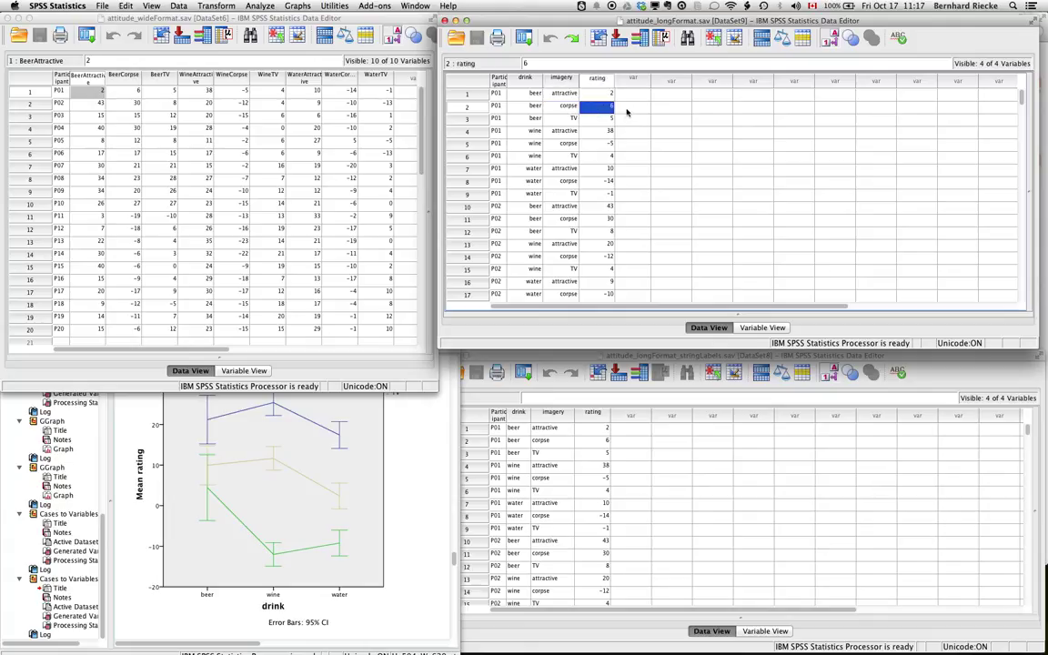
left_click(177, 7)
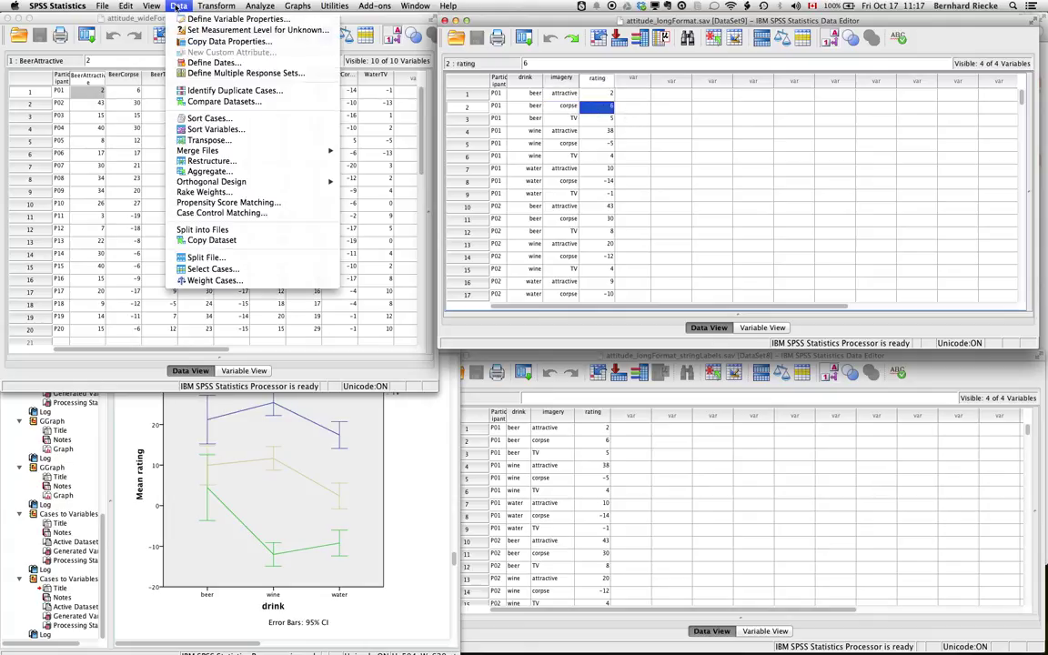
Start the Restructure wizard with 'Restructure selected cases into variables'.
left_click(200, 161)
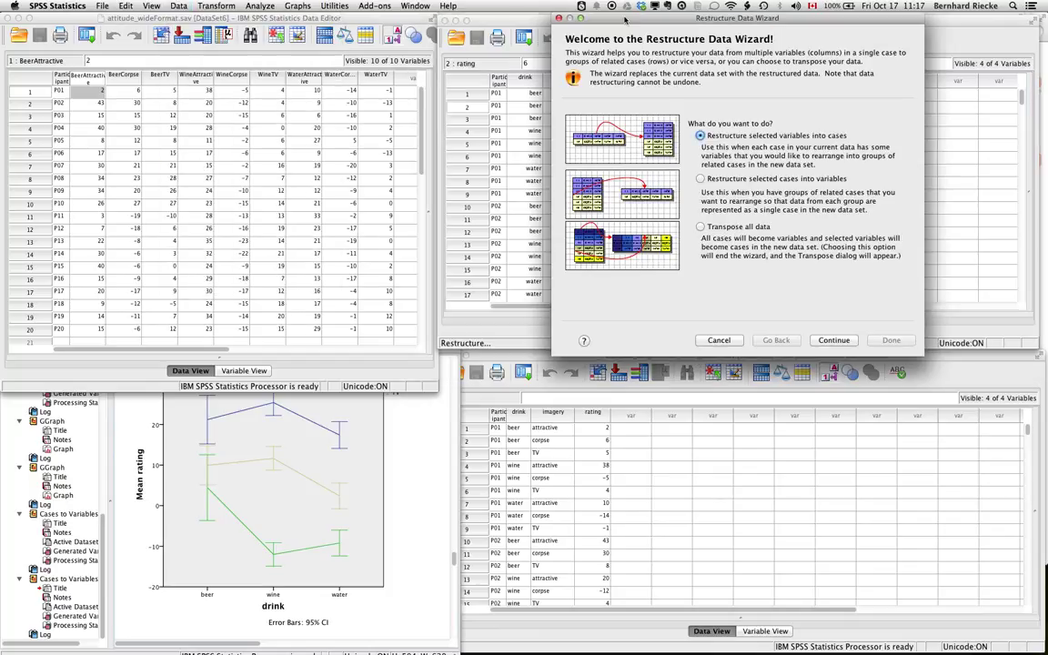
left_click_drag(625, 18, 116, 9)
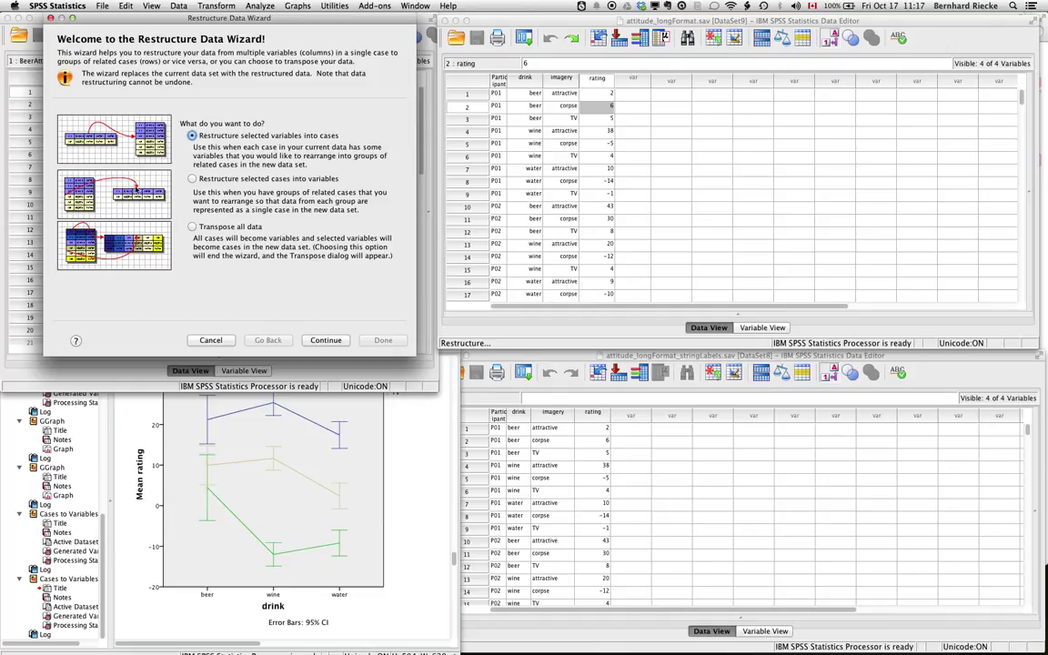
left_click(192, 180)
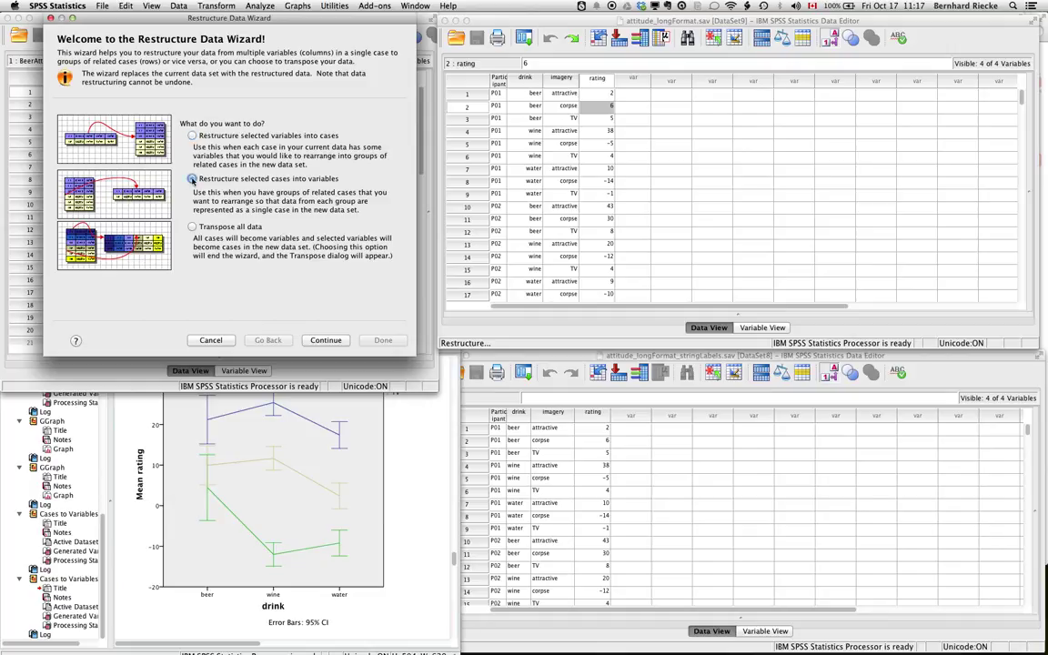
left_click(325, 340)
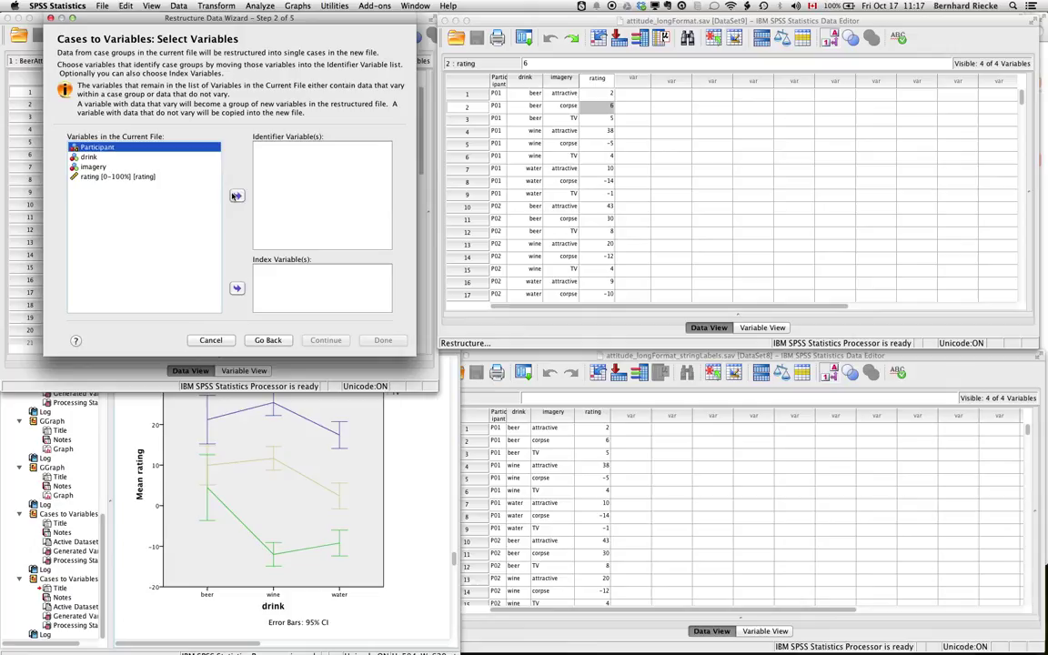
Assign Participant as identifier and drink and imagery as index variables, then enlarge the wizard.
left_click(237, 195)
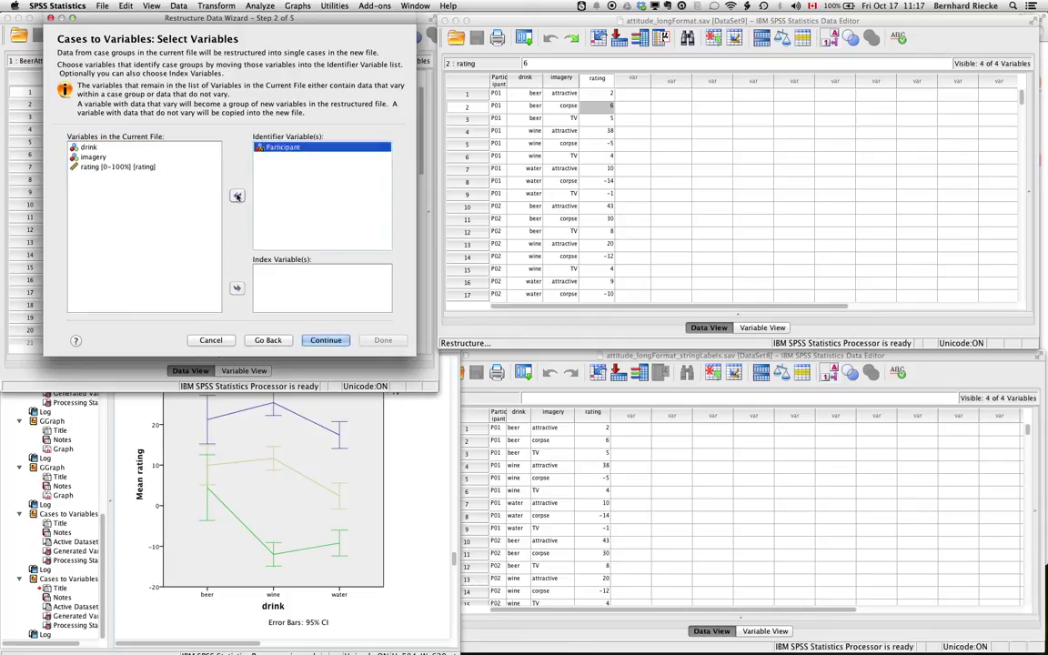
left_click(92, 149)
left_click(91, 157, "shift")
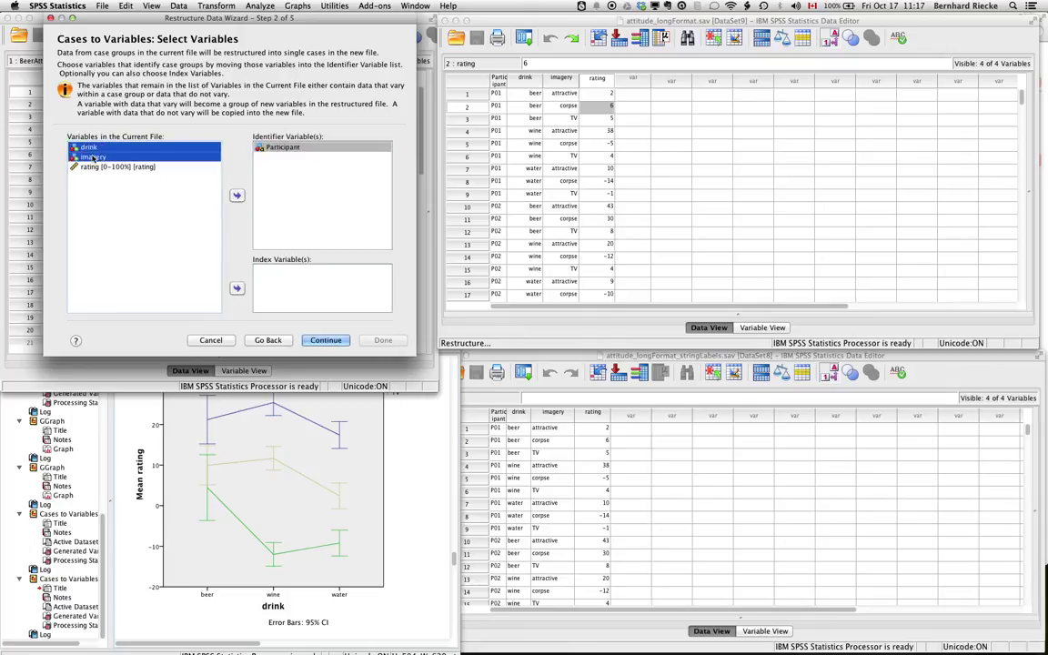
left_click(236, 288)
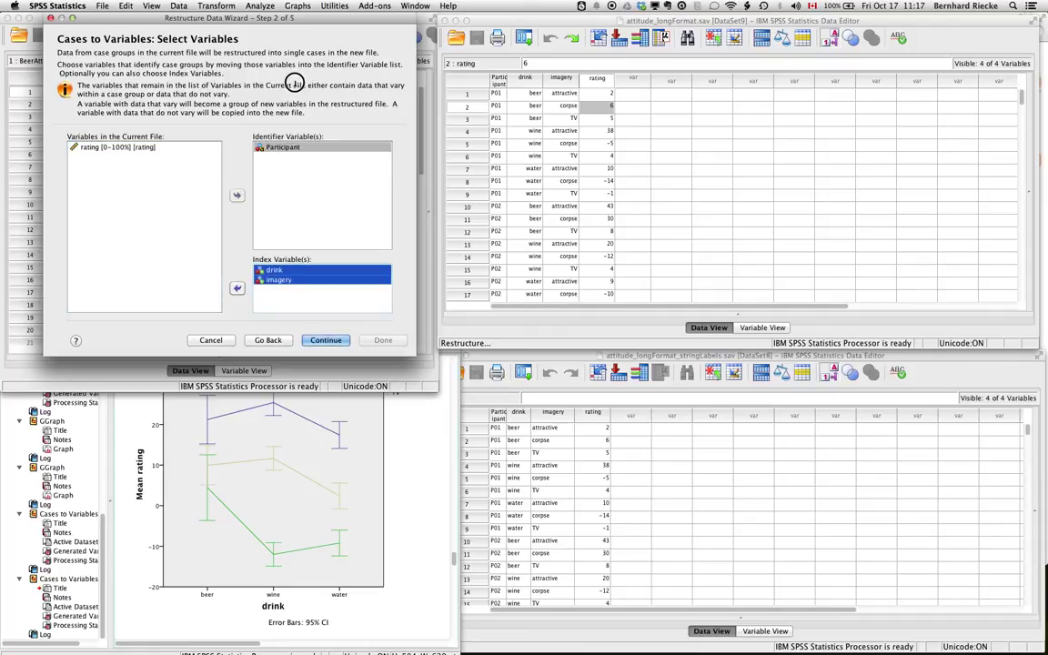
left_click_drag(323, 13, 323, 135)
left_click_drag(323, 358, 323, 473)
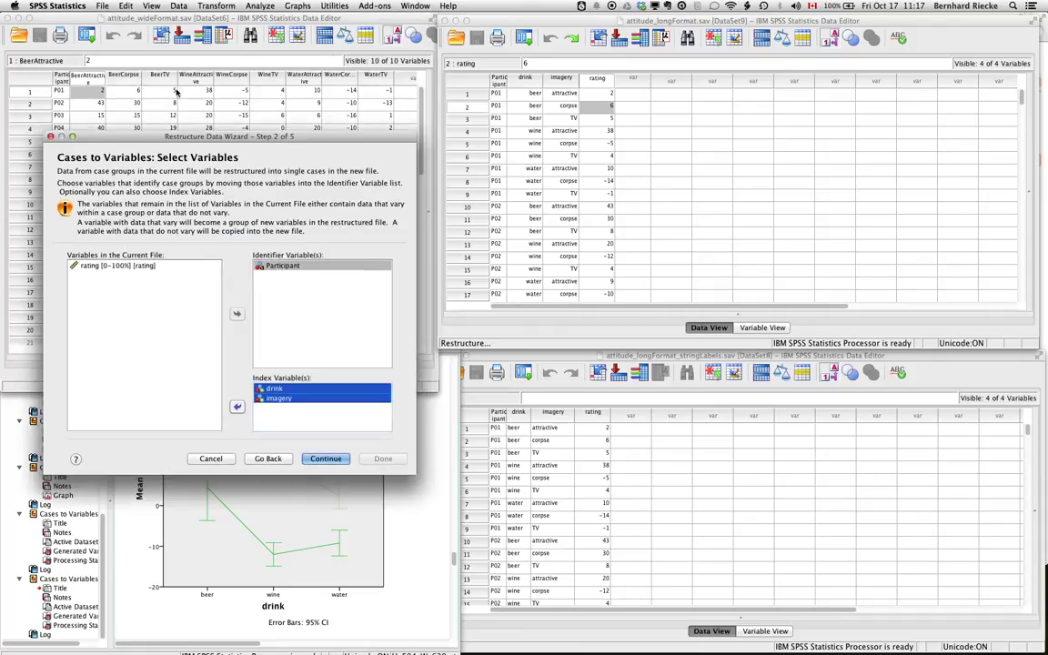
Finish the wizard keeping the current sort order, and run it, accepting the sets warning.
left_click(326, 459)
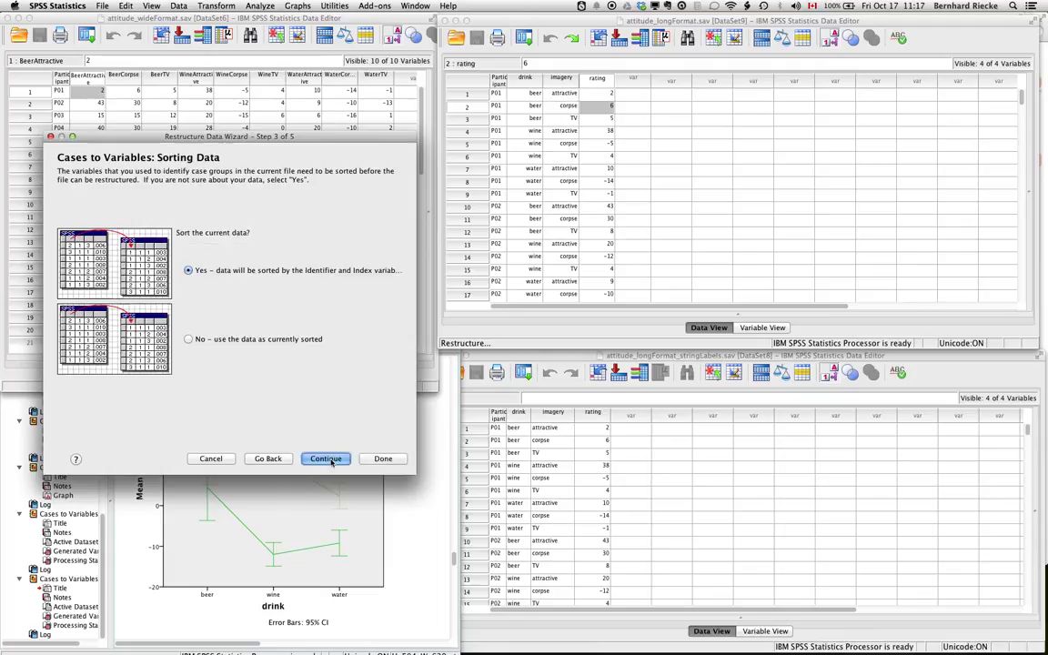
left_click(188, 339)
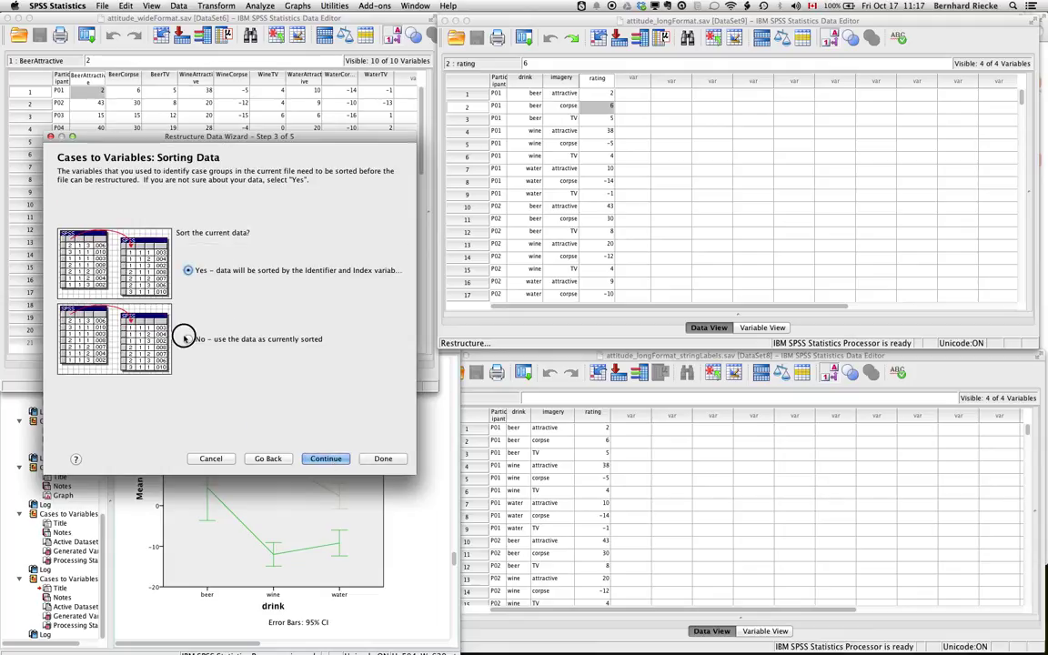
left_click(328, 461)
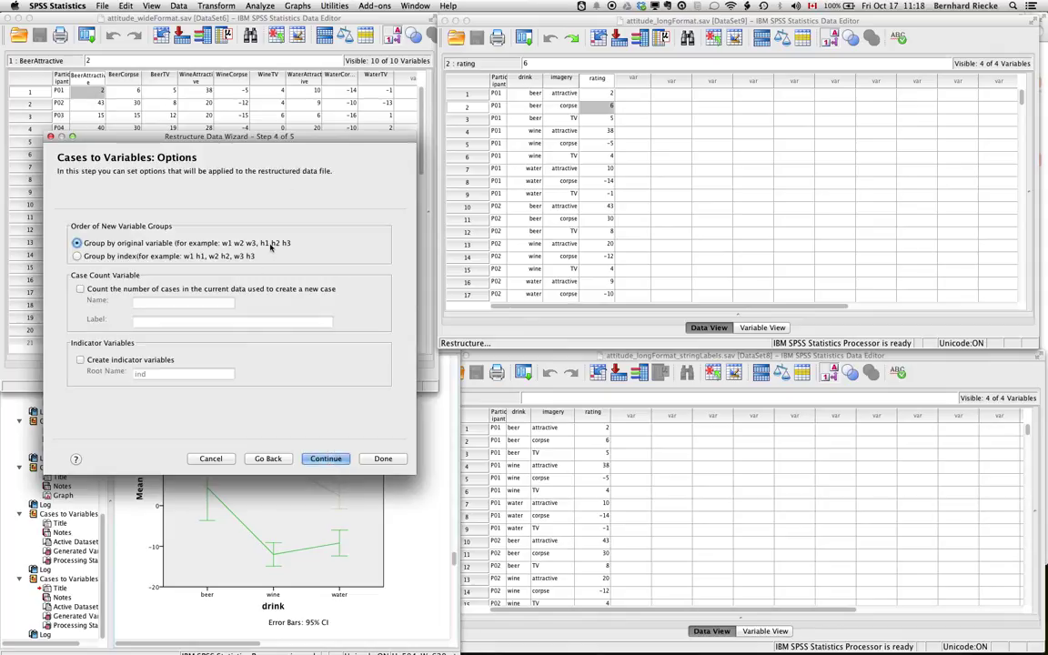
left_click(324, 460)
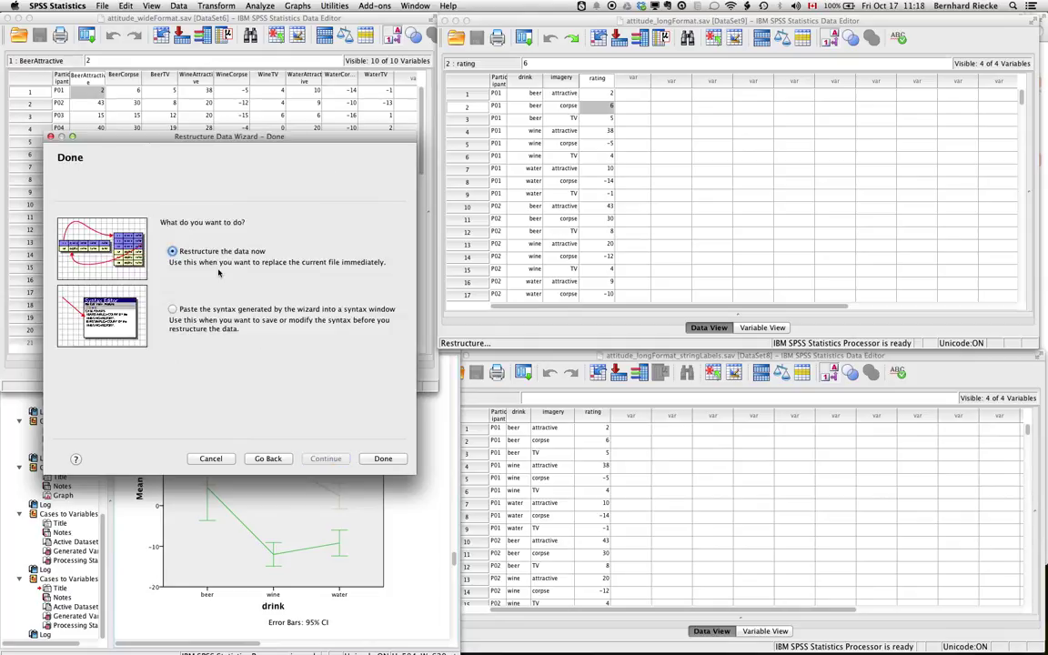
left_click(383, 459)
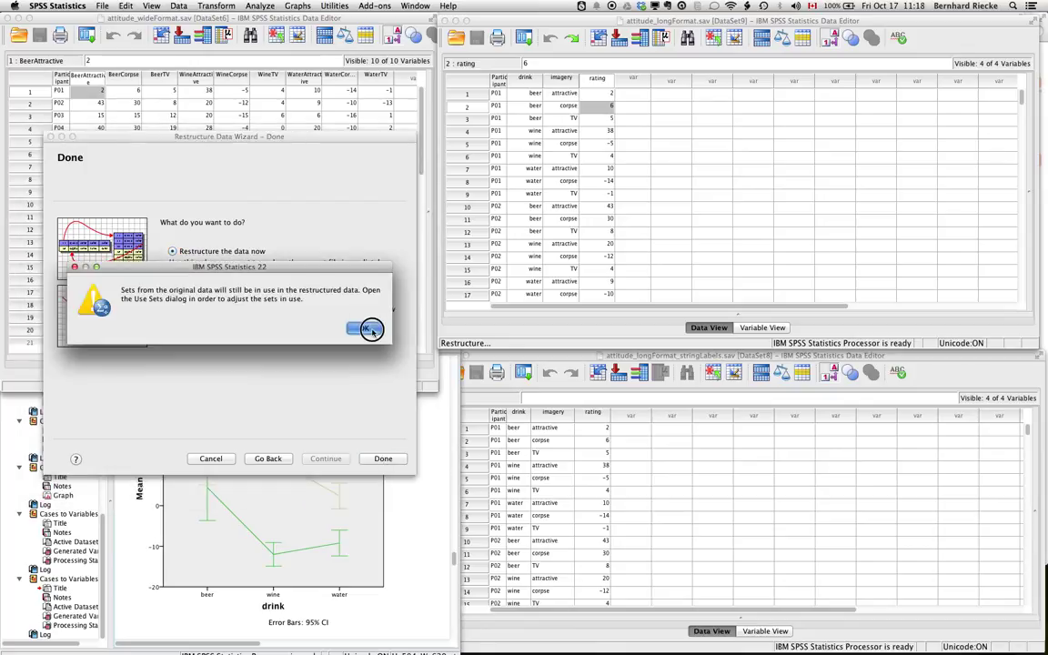
left_click(365, 324)
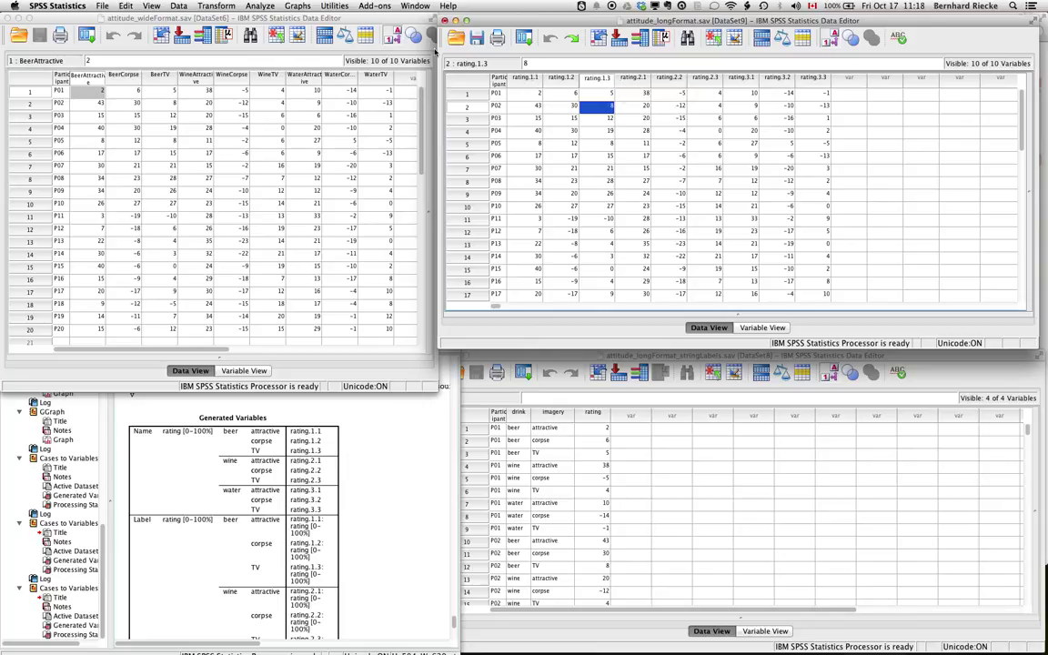
Show the File menu's Open choices for data, syntax, output or script files.
left_click(103, 6)
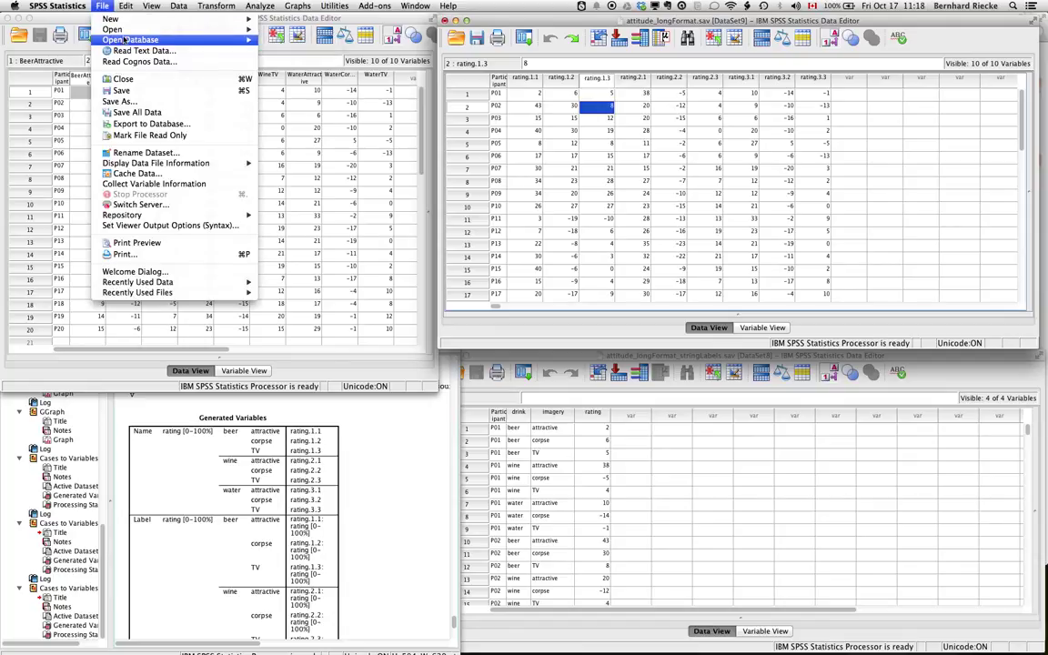
mouse_move(113, 29)
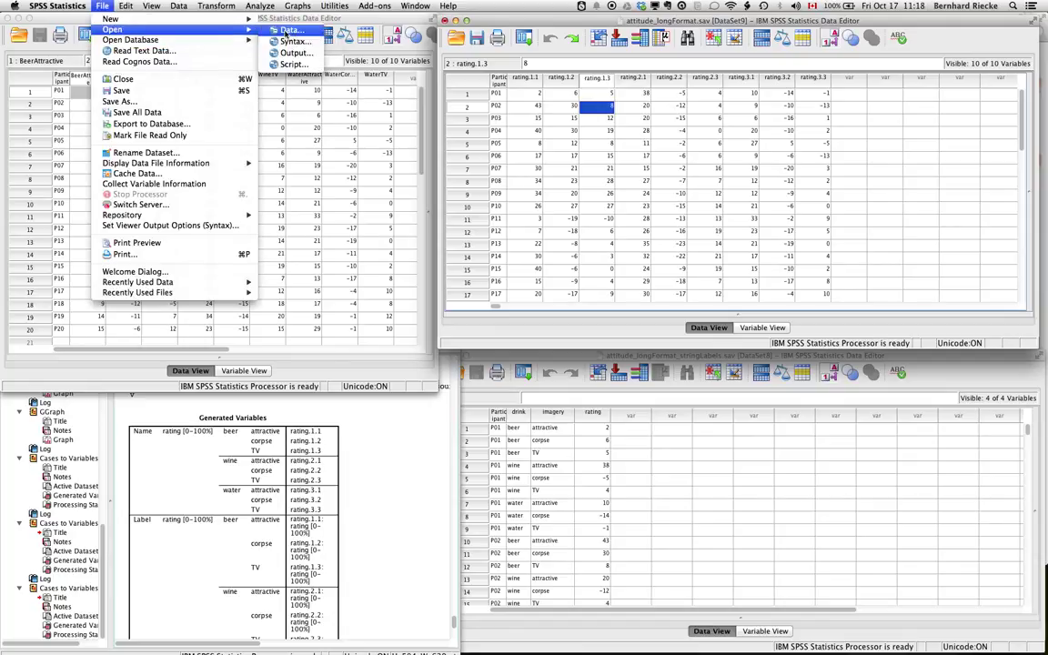
Reopen attitude_longFormat.sav as data, confirming the reload of the already-open file.
left_click(289, 30)
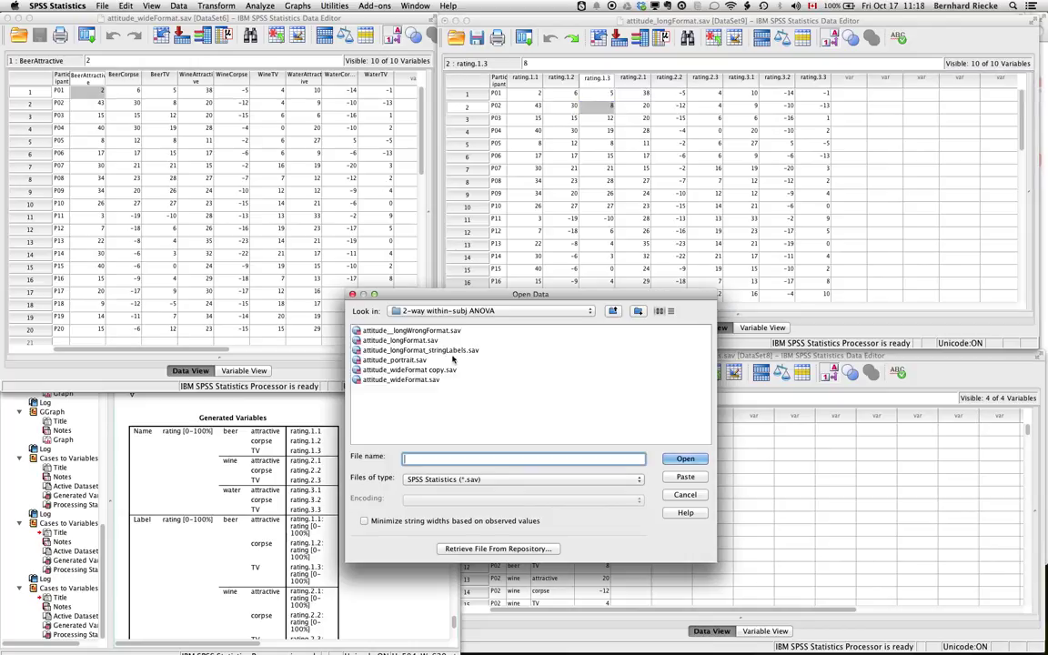
left_click(400, 340)
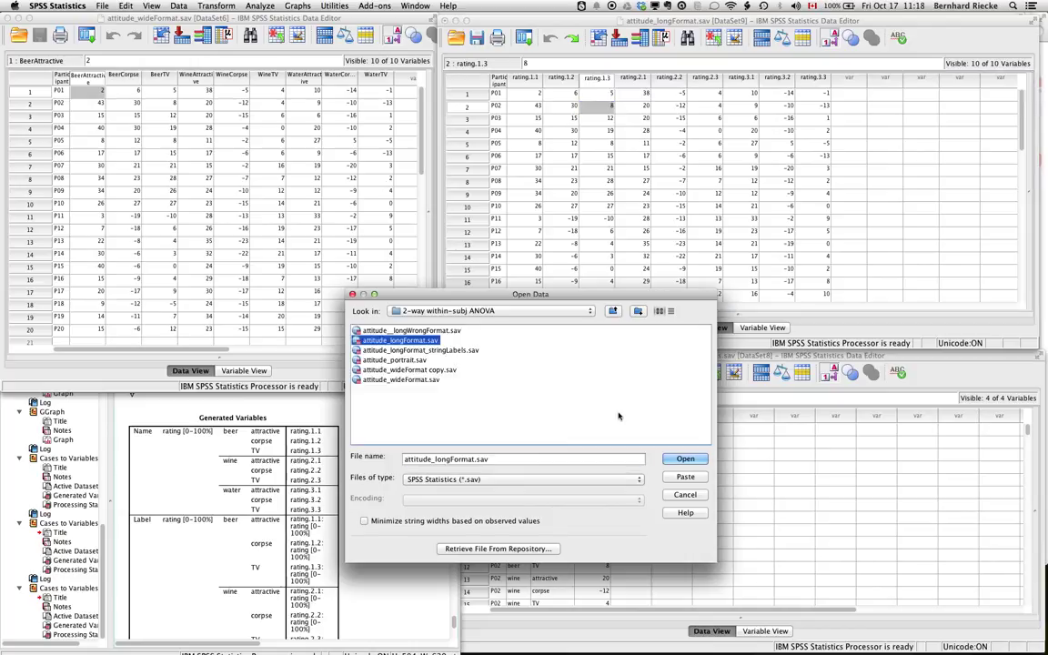
left_click(685, 459)
left_click(591, 215)
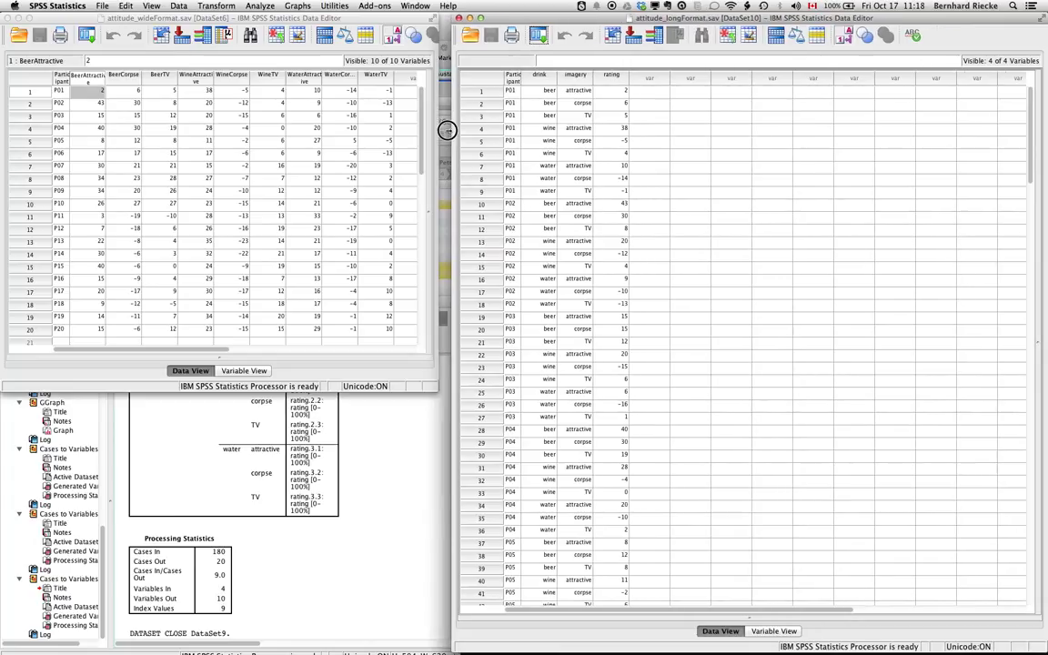
left_click(781, 631)
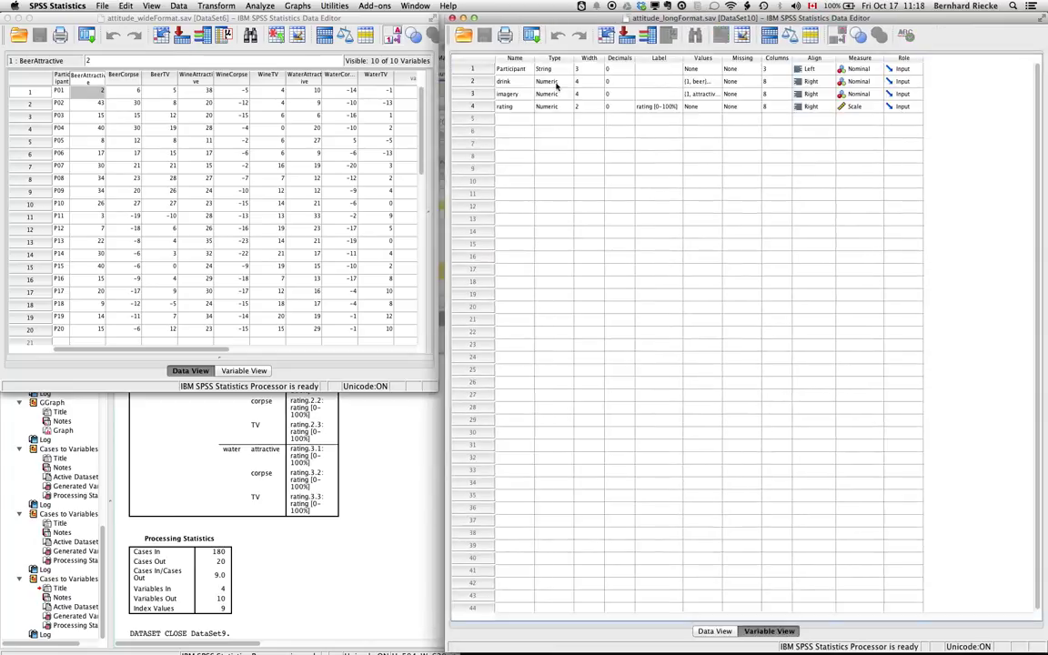
left_click(716, 630)
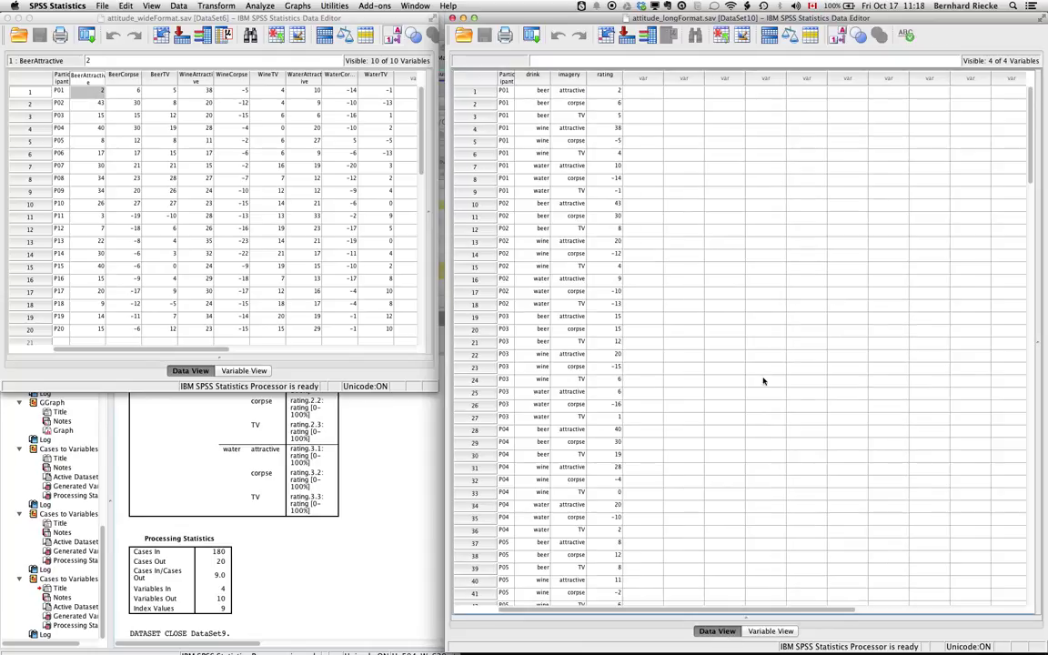
left_click(840, 35)
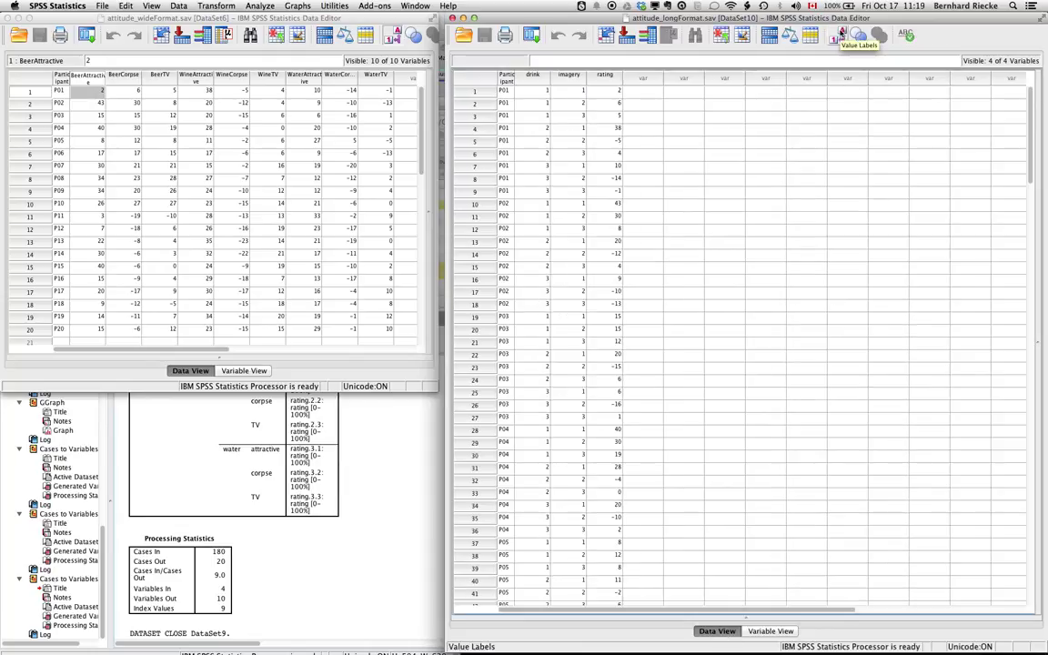
left_click(841, 34)
left_click(842, 34)
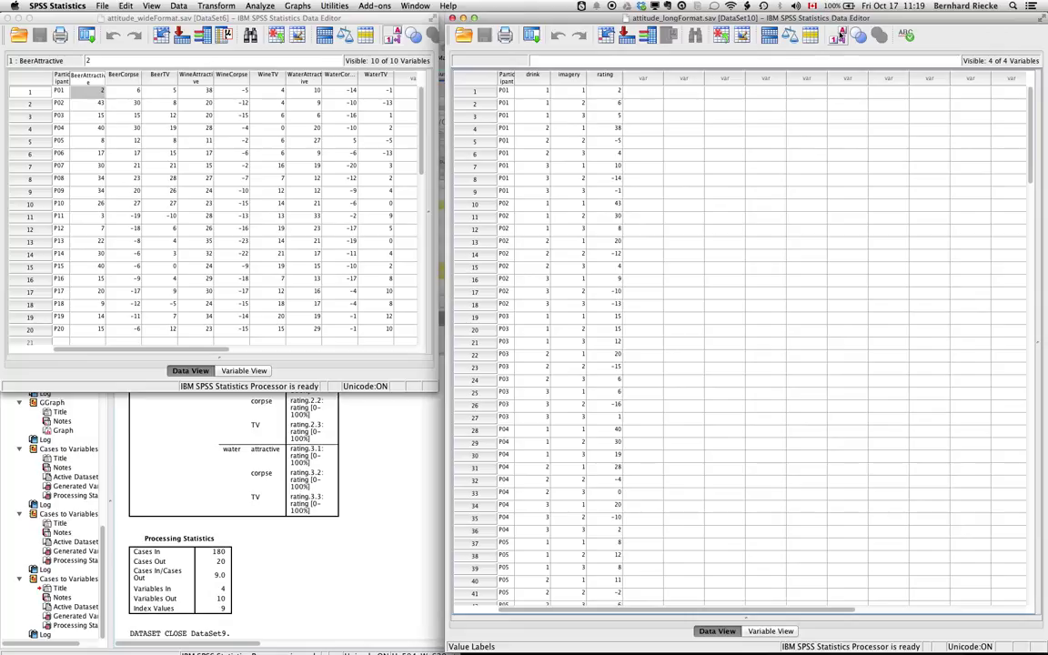
left_click(841, 33)
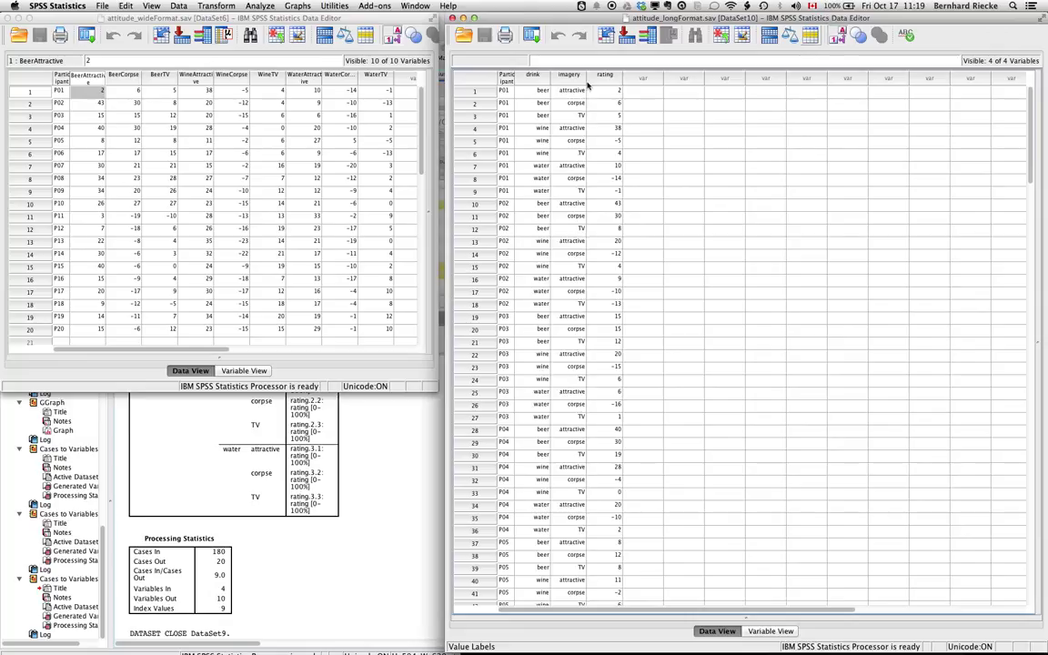
left_click(842, 33)
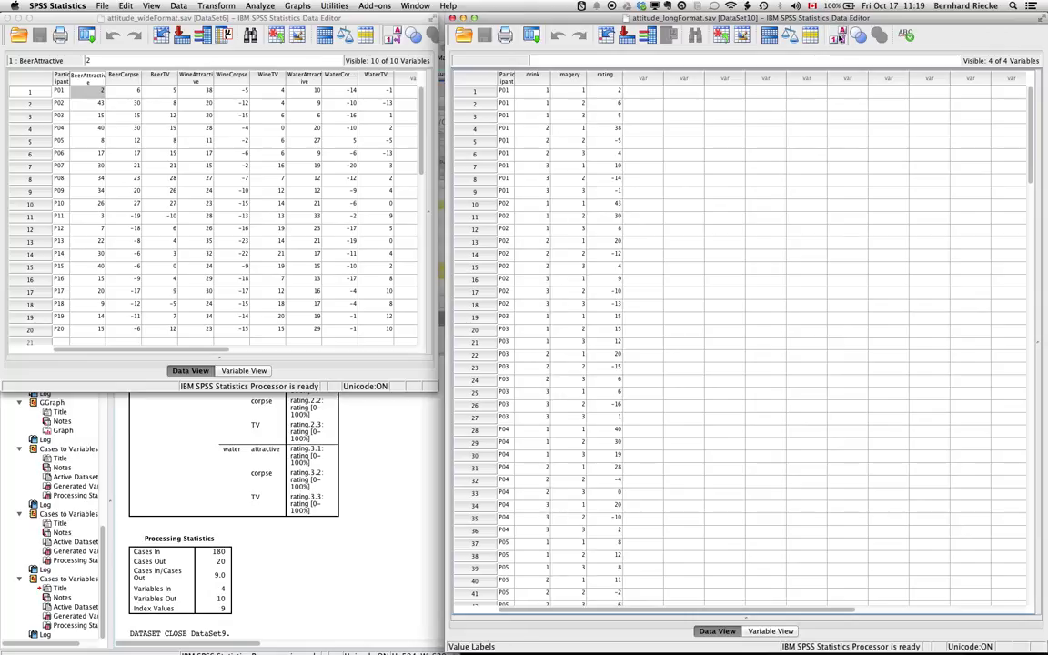
left_click(842, 33)
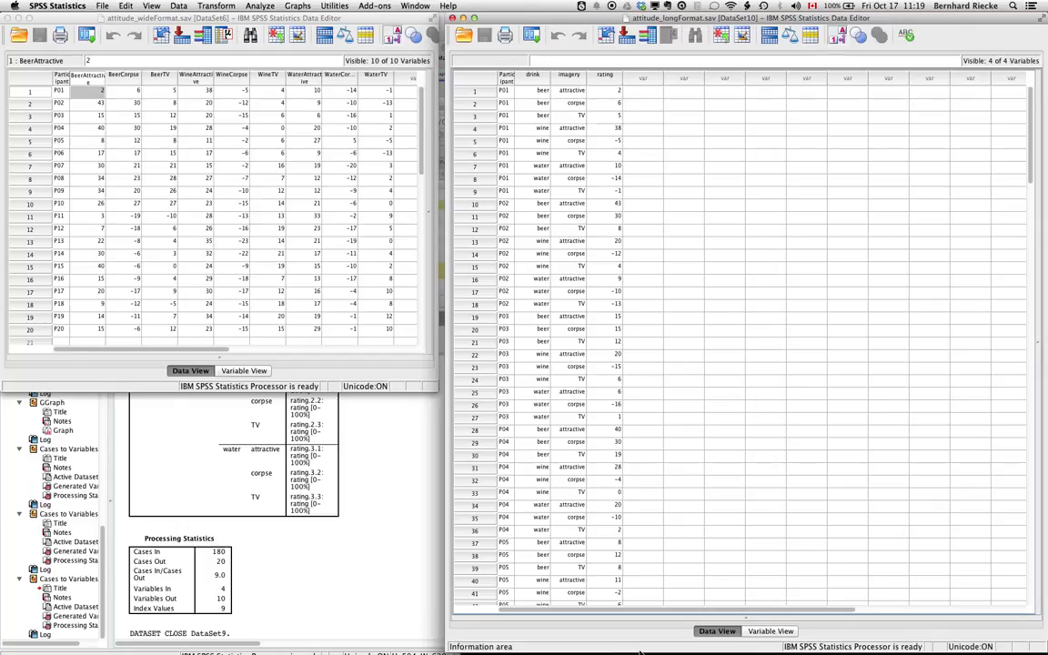
Shorten the long-data window and compare Variable View of the string-labelled and numeric datasets.
left_click_drag(640, 652, 642, 344)
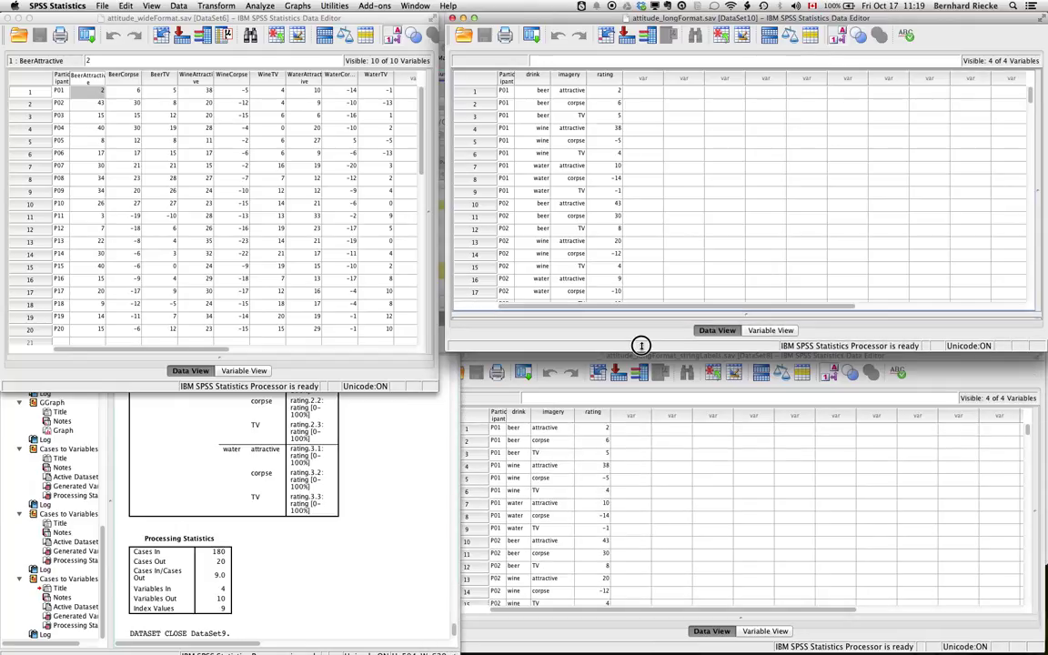
left_click_drag(643, 344, 643, 348)
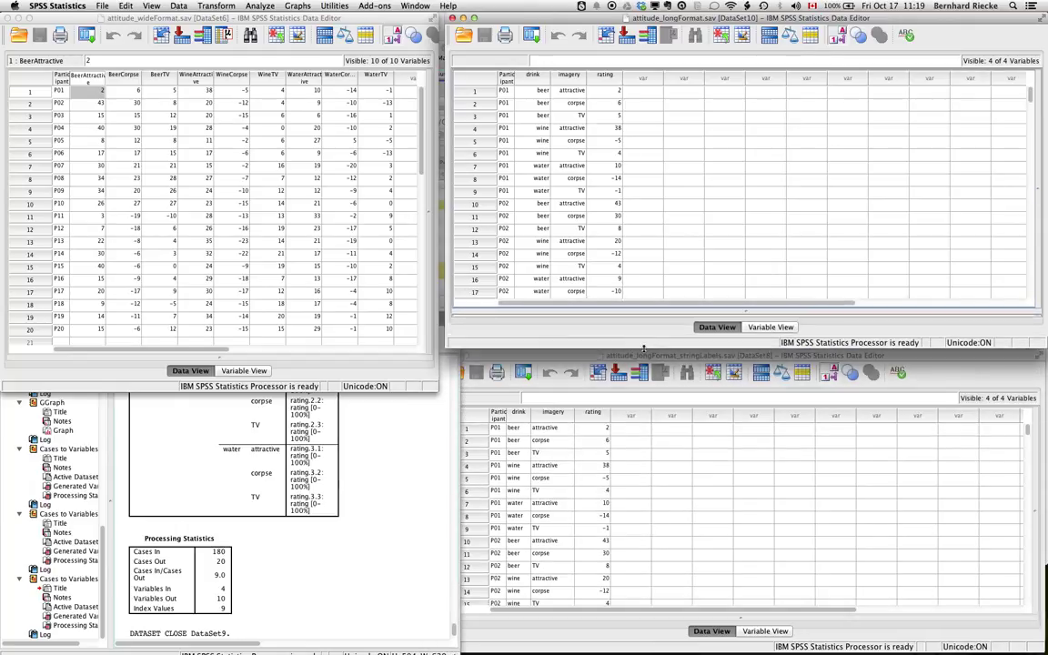
left_click(641, 466)
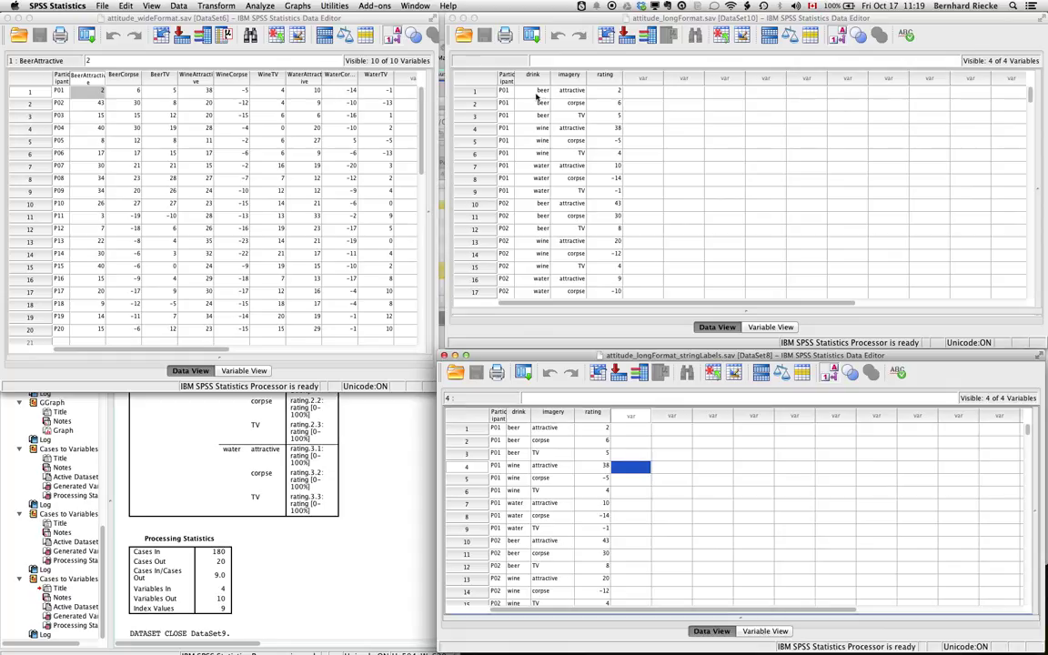
left_click(763, 630)
left_click(767, 329)
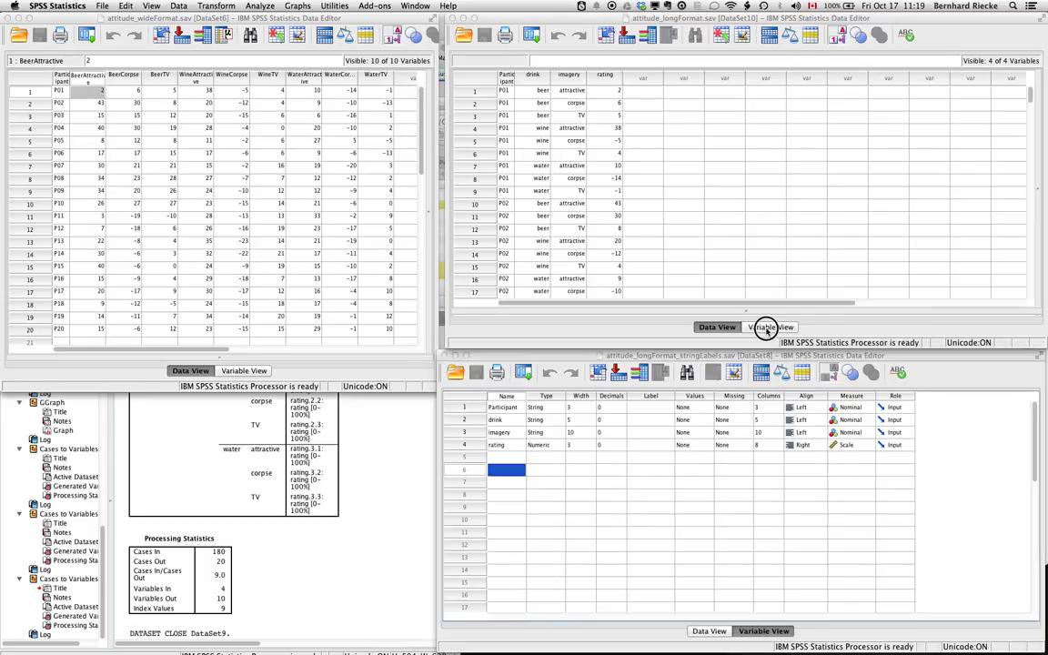
left_click(767, 328)
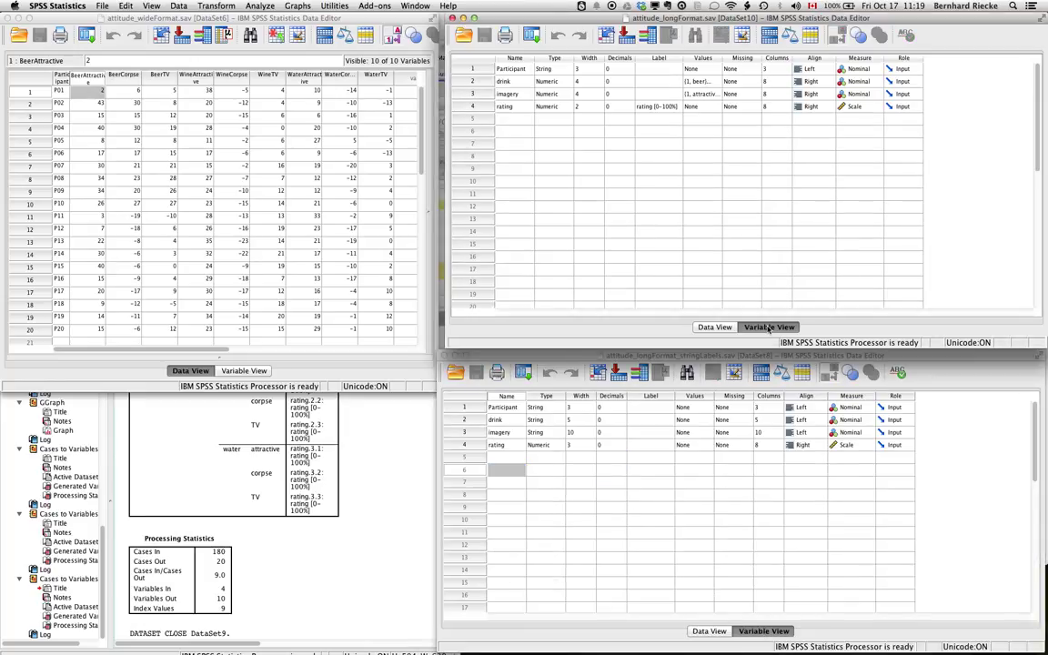
left_click(769, 329)
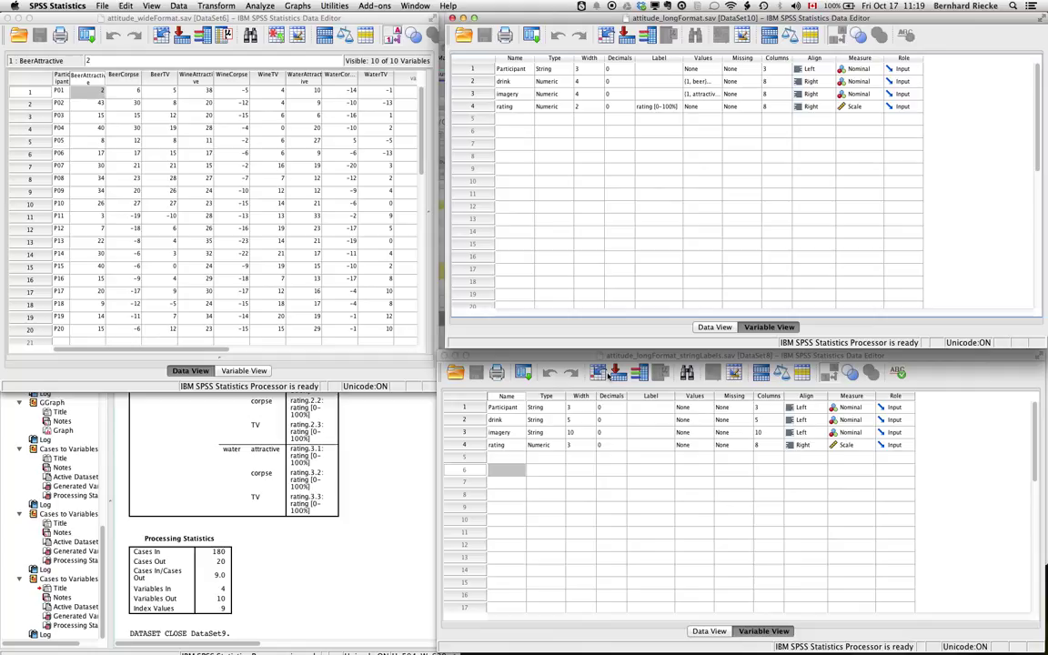
Return the string dataset to Data View, inspecting text values 'beer' and 'attractive', then show the Data menu.
left_click(481, 380)
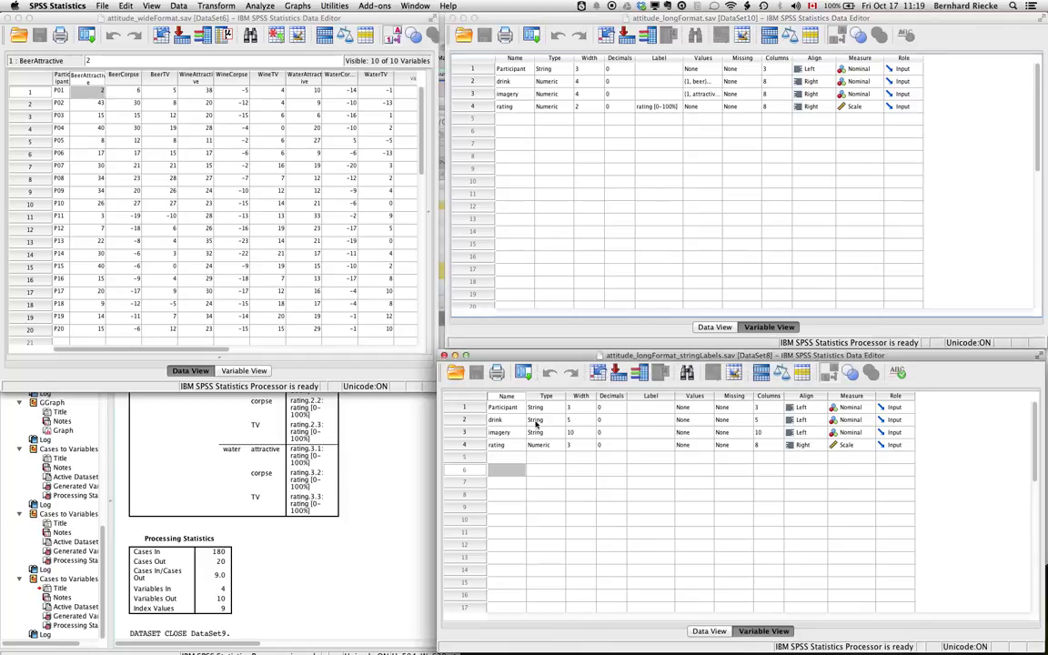
left_click(709, 631)
left_click(754, 567)
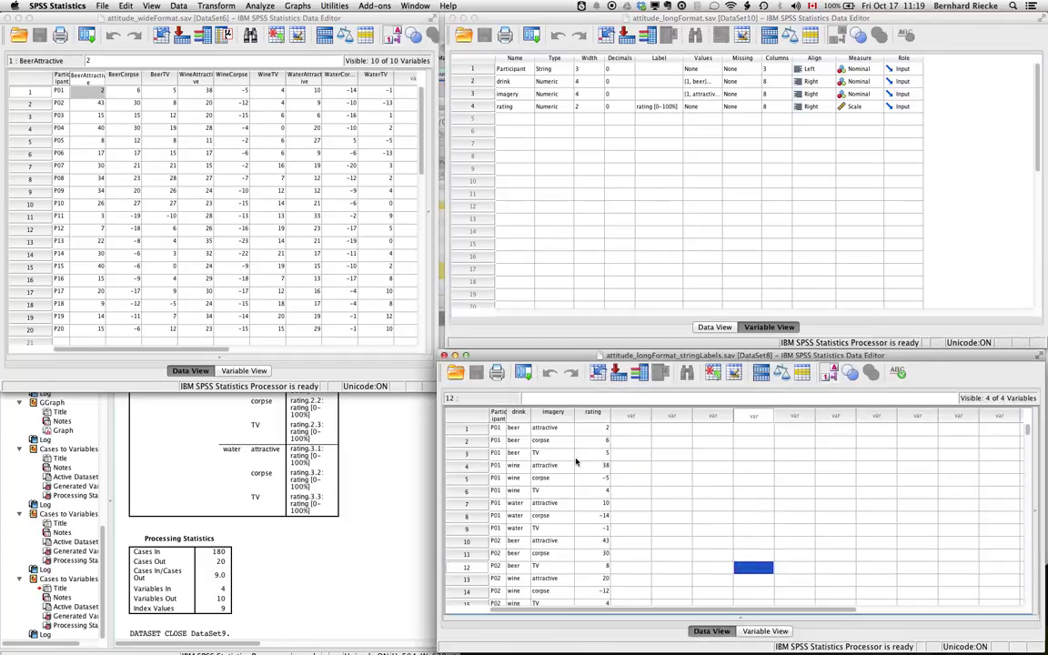
left_click(517, 428)
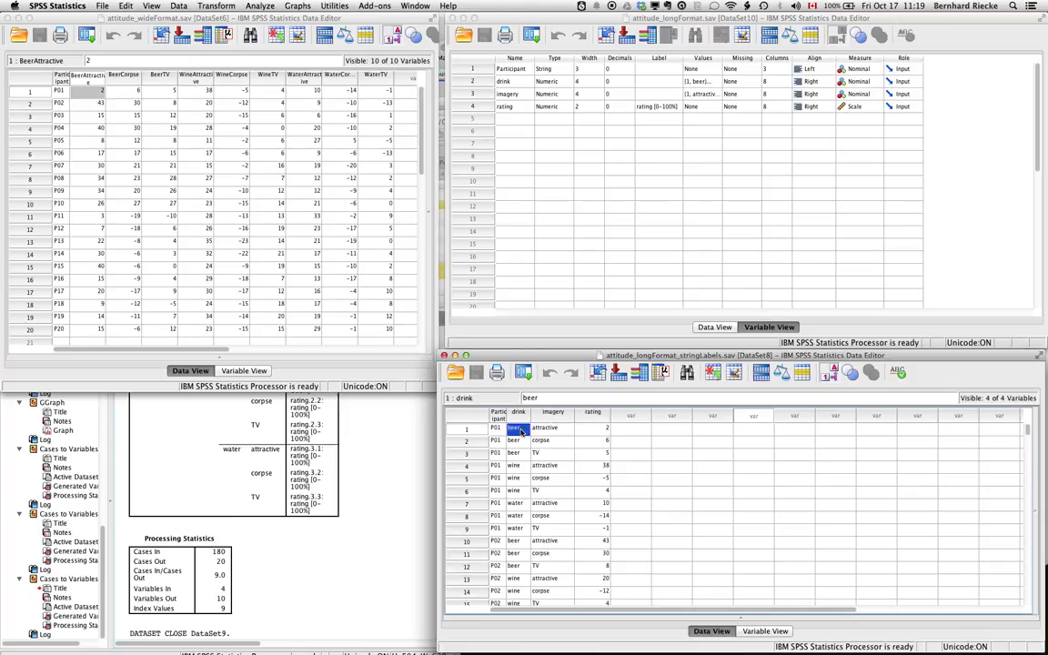
left_click(551, 431)
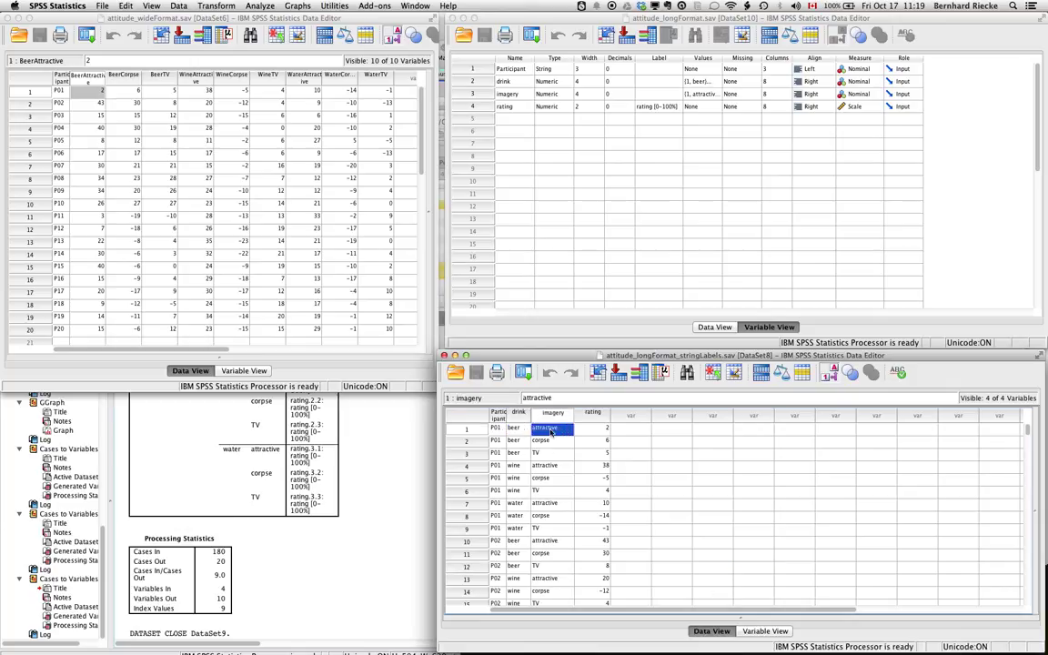
left_click(178, 6)
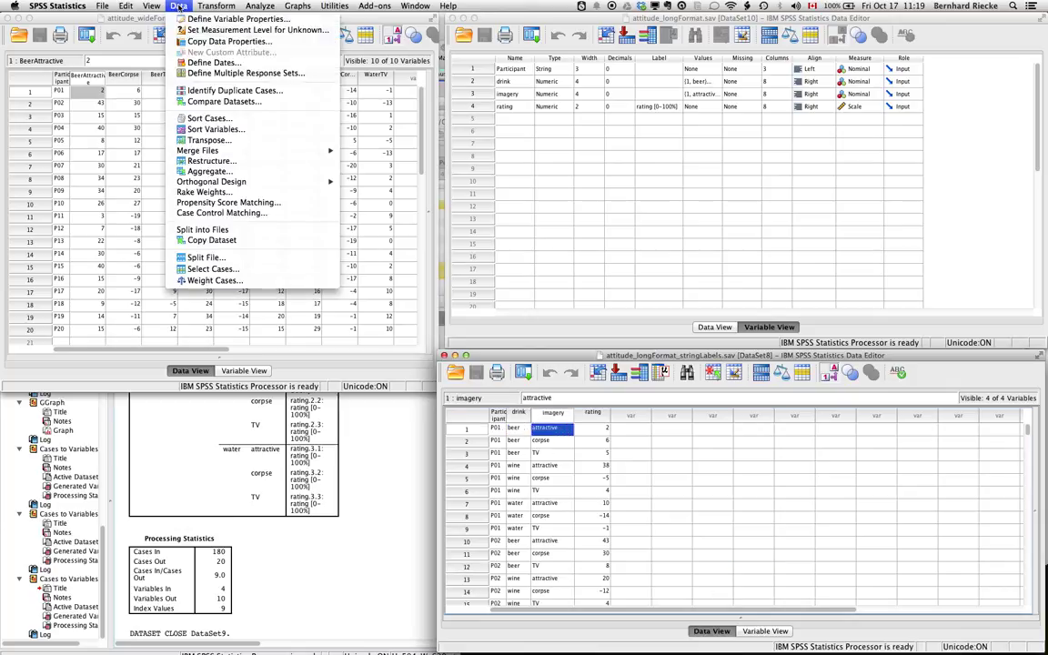
Set up a cases-to-variables restructure with Participant as identifier and drink, imagery as index.
left_click(211, 163)
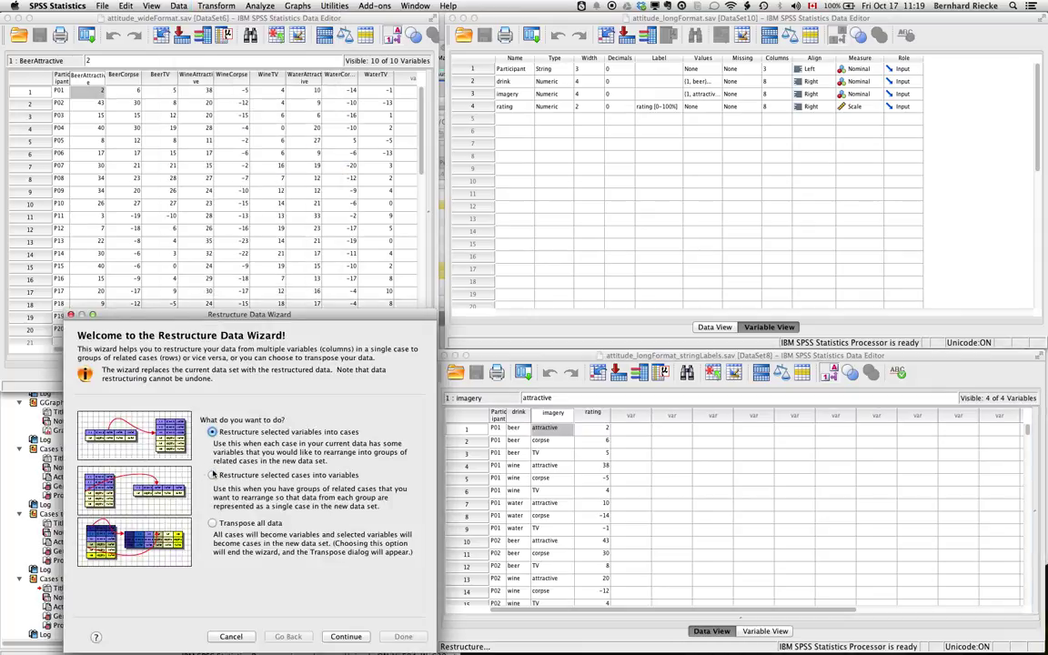
left_click(214, 475)
left_click_drag(264, 315, 289, 93)
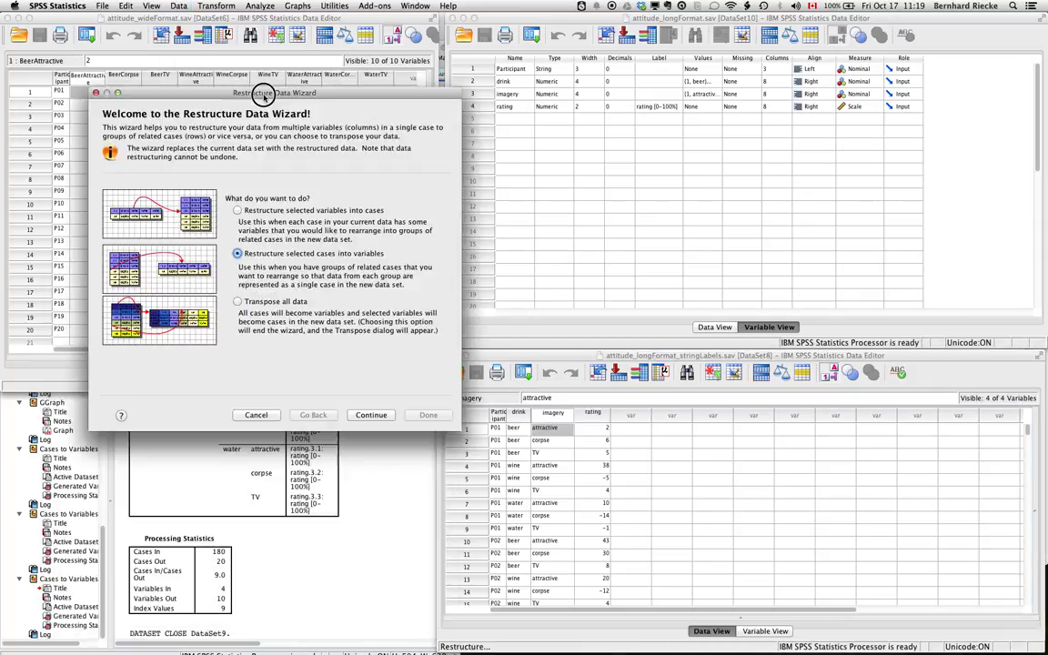
left_click(371, 414)
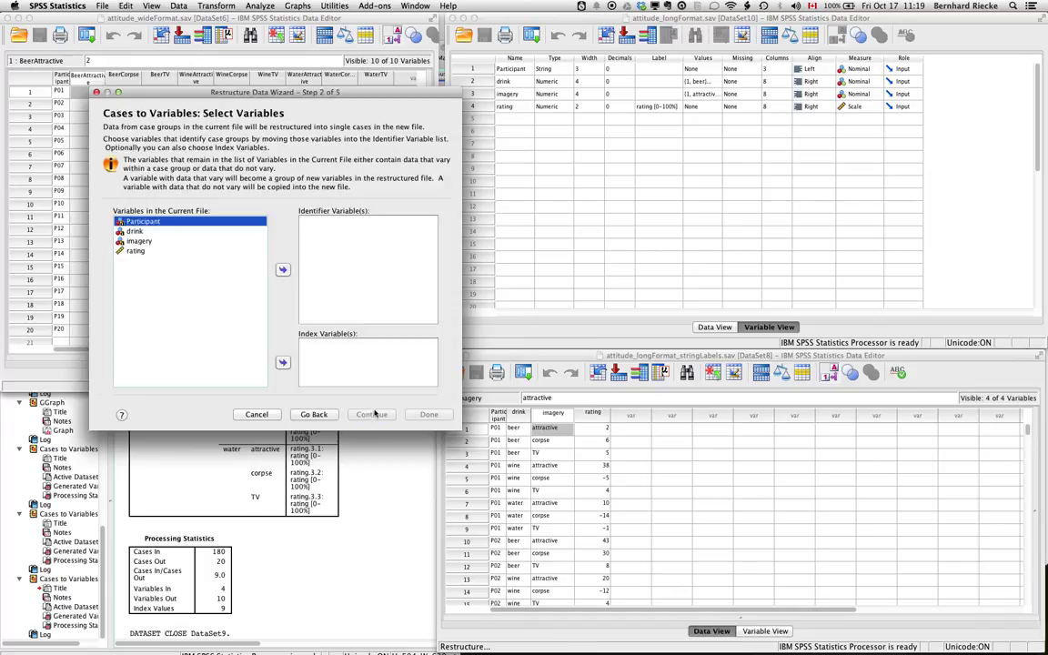
left_click(283, 270)
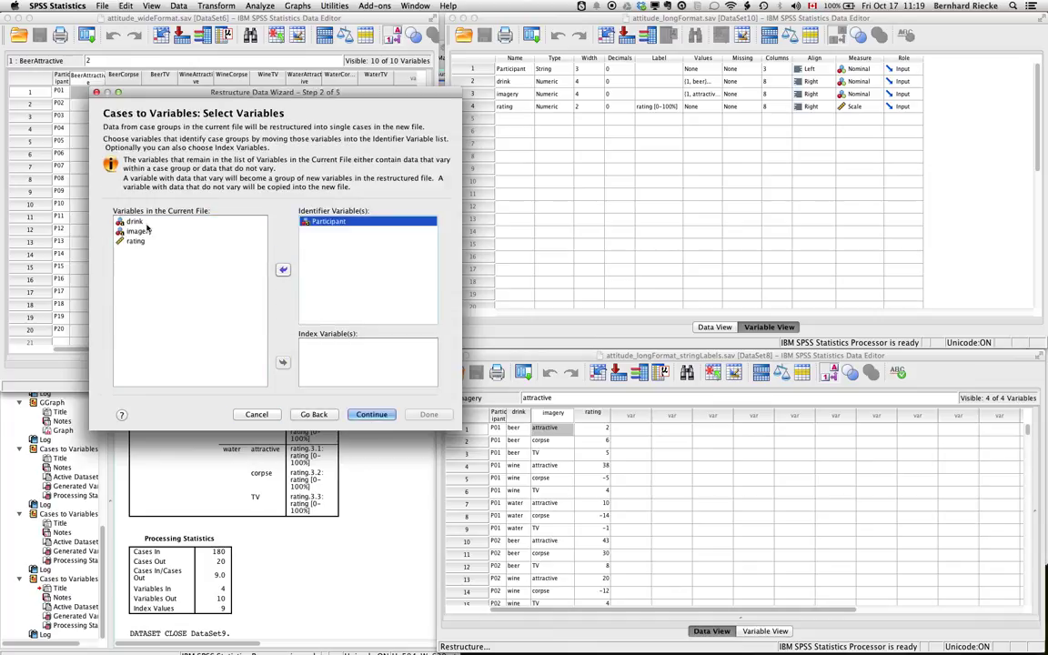
left_click(138, 231, "shift")
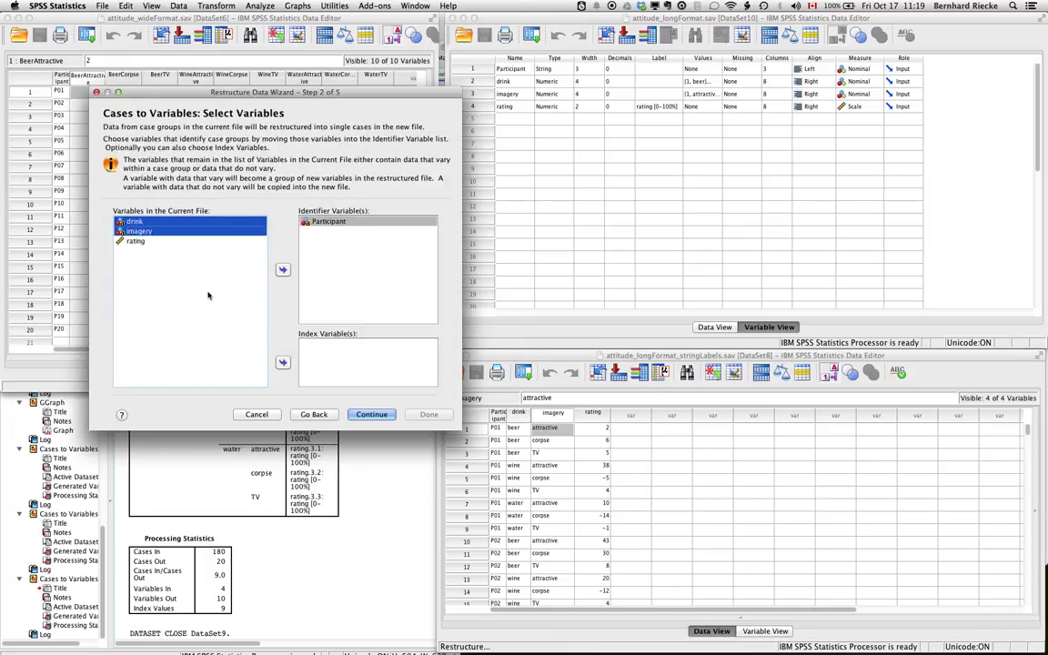
left_click(283, 363)
Run the restructure in current order, then widen Variable View names to show beer.attractive through wine.TV.
left_click(372, 414)
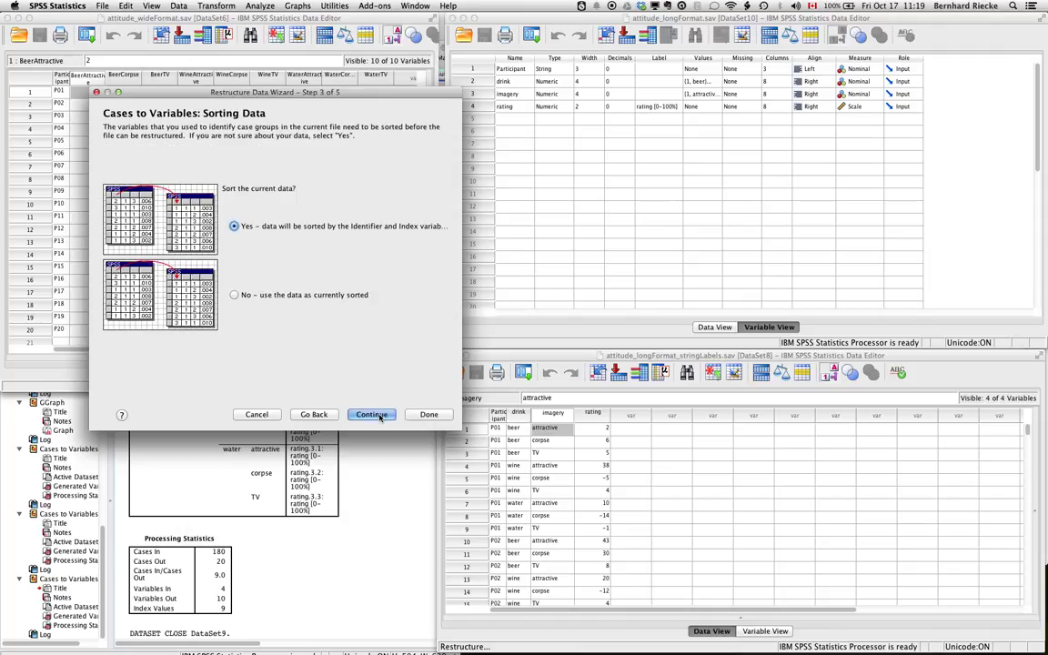
left_click(235, 295)
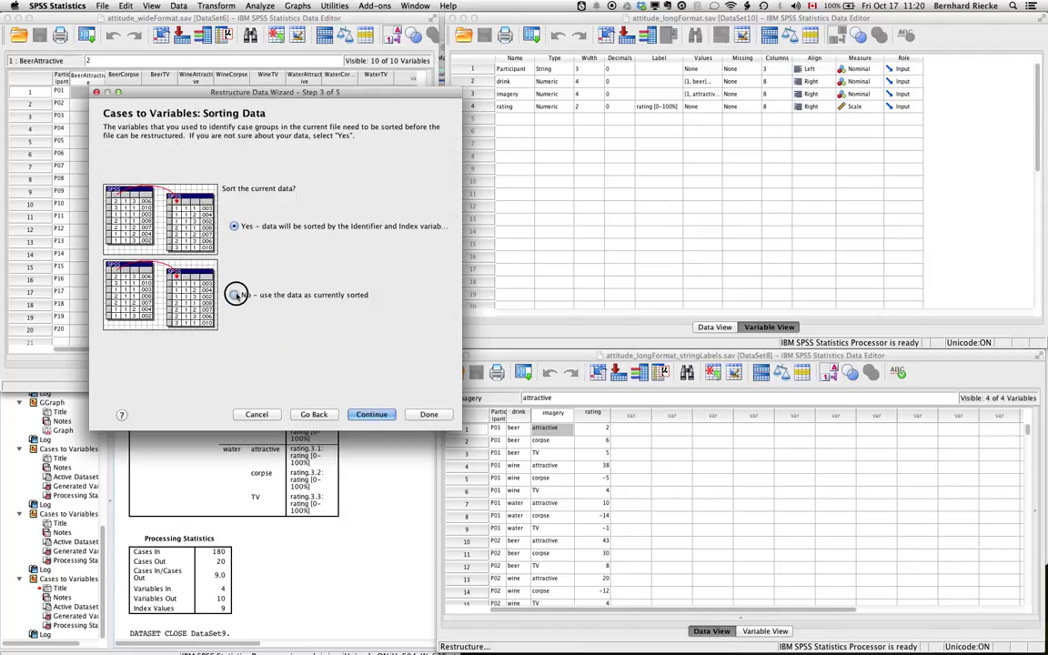
left_click(375, 414)
left_click(380, 414)
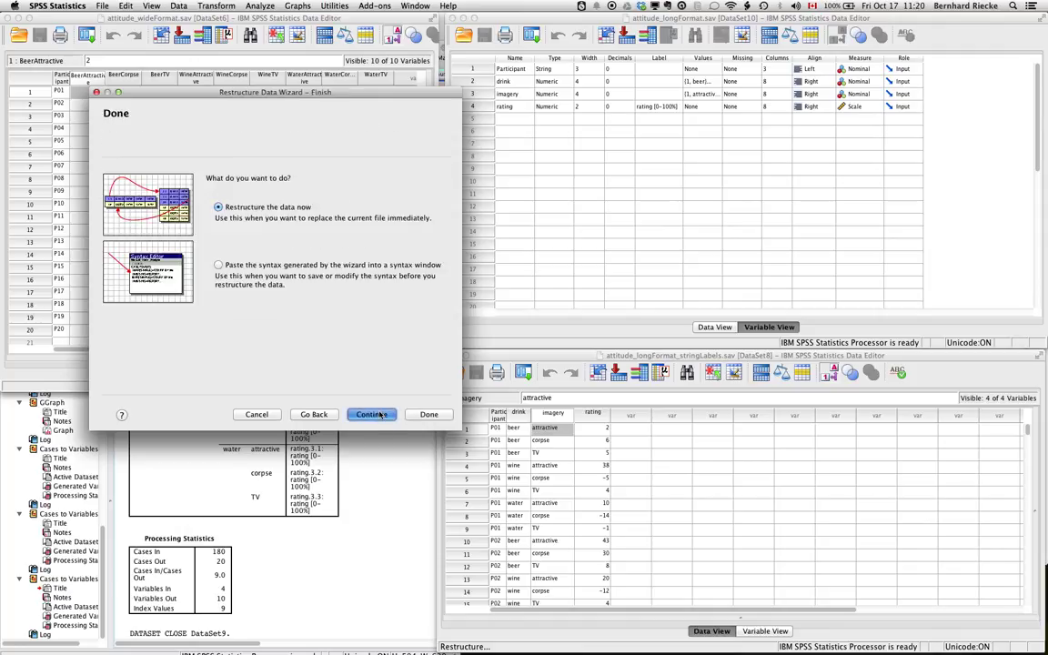
left_click(429, 414)
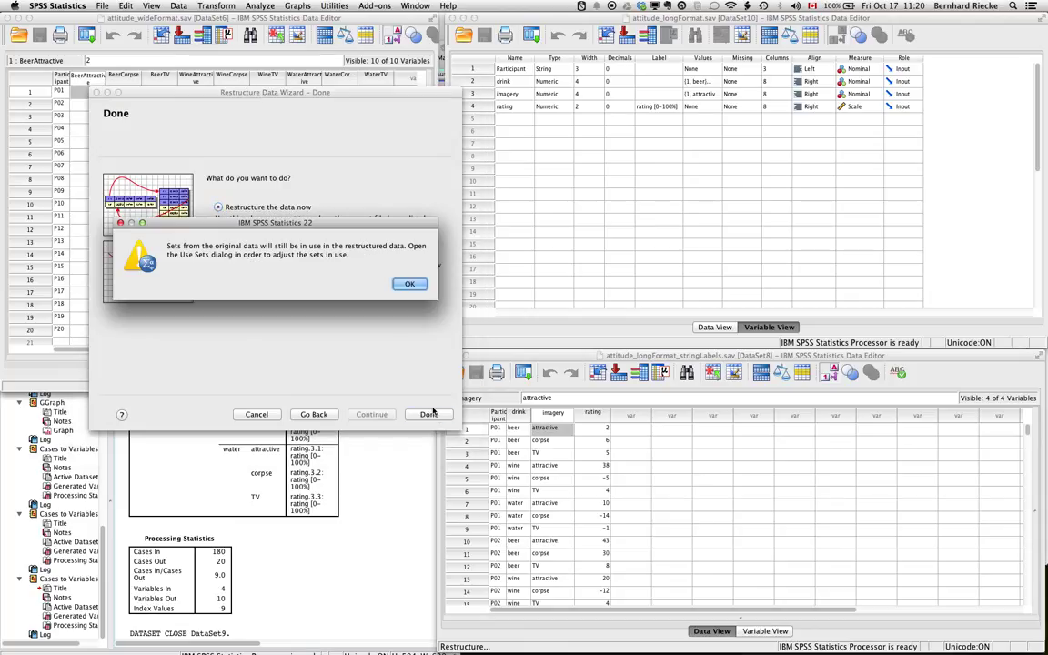
left_click(409, 285)
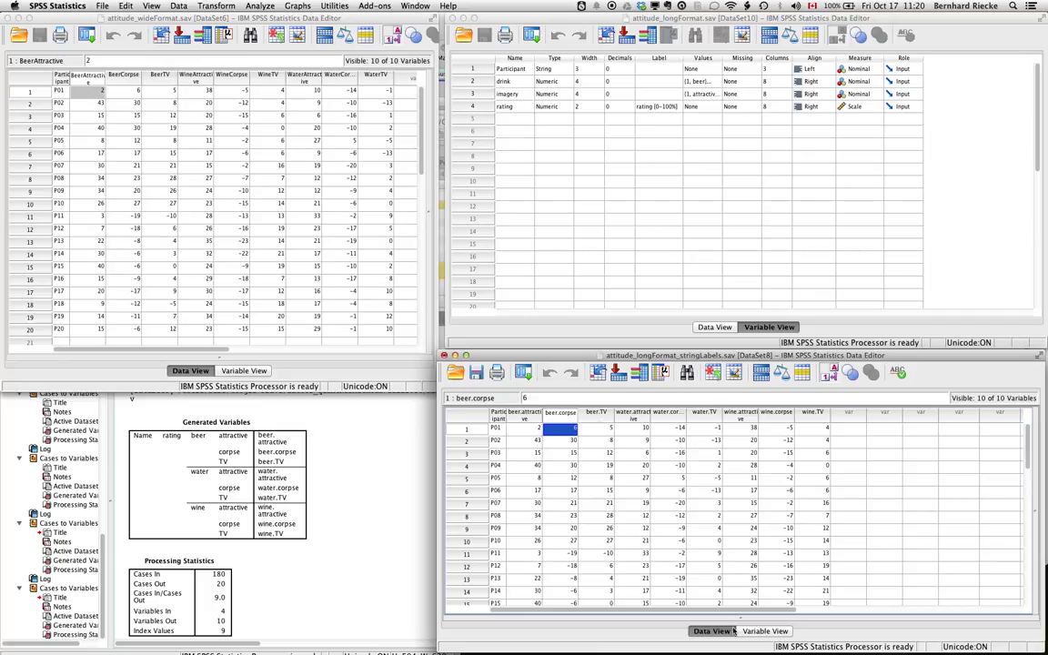
left_click(762, 630)
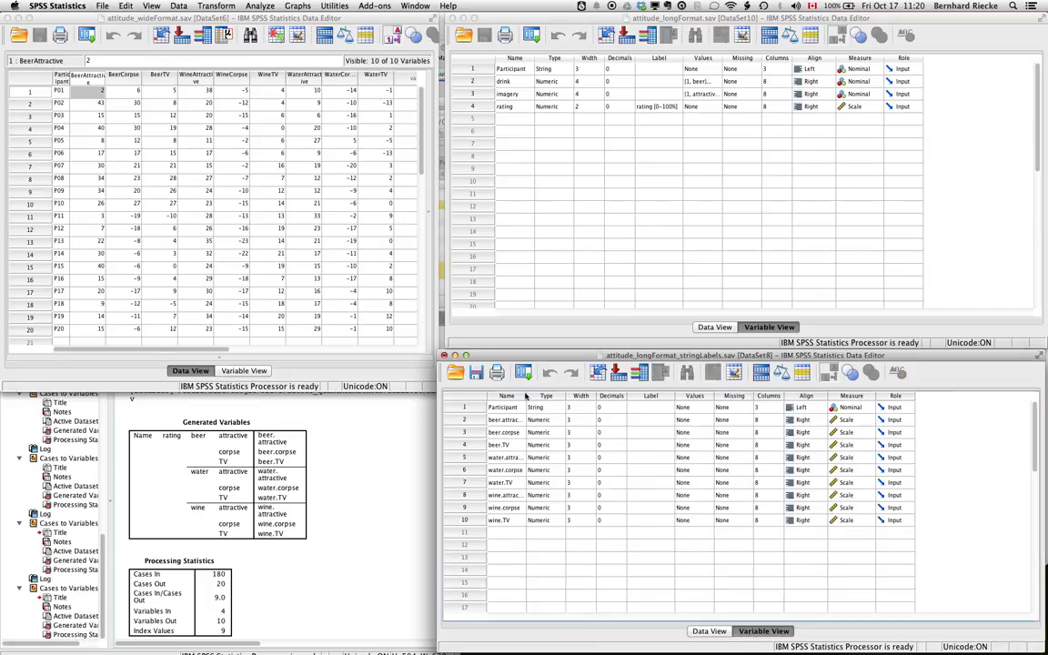
left_click_drag(528, 397, 555, 397)
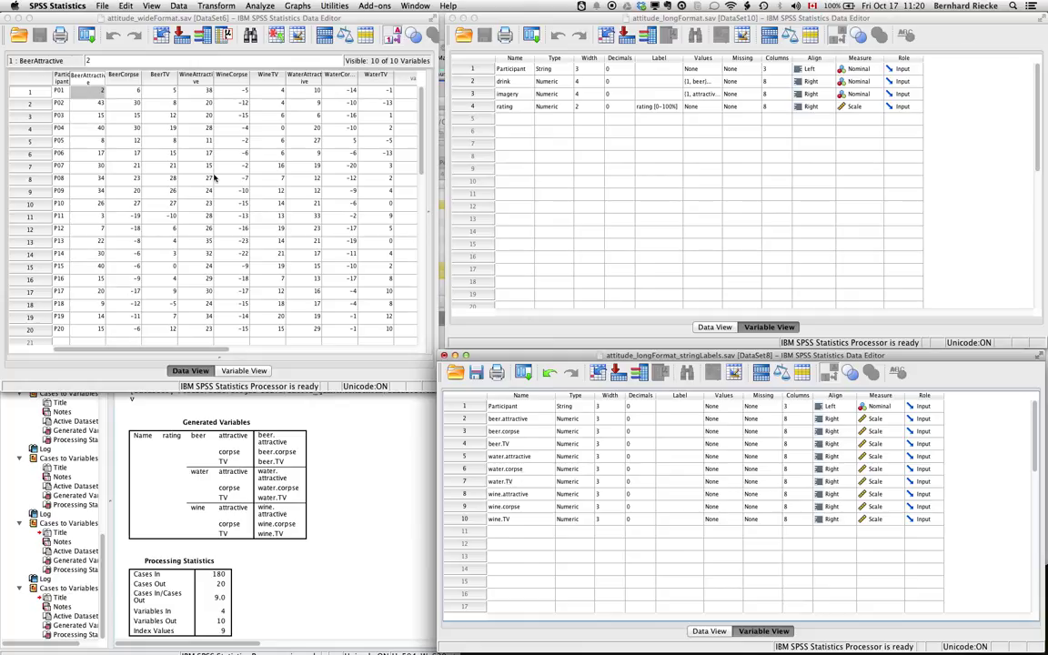
Reload attitude_longFormat_stringLabels.sav as last saved, discarding the restructured changes.
left_click(104, 6)
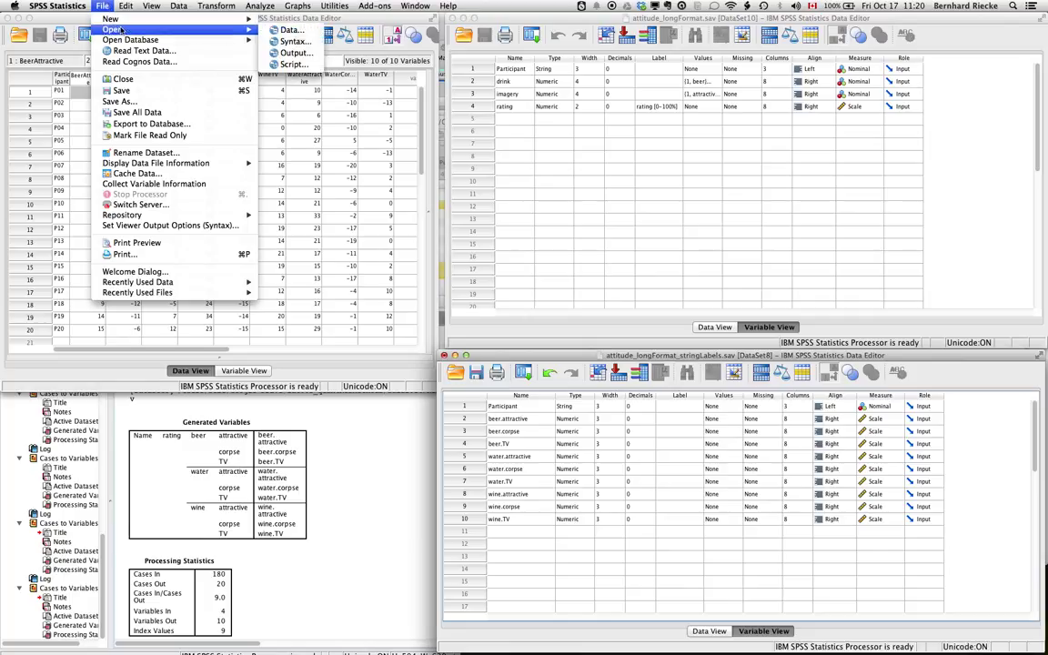
left_click(273, 27)
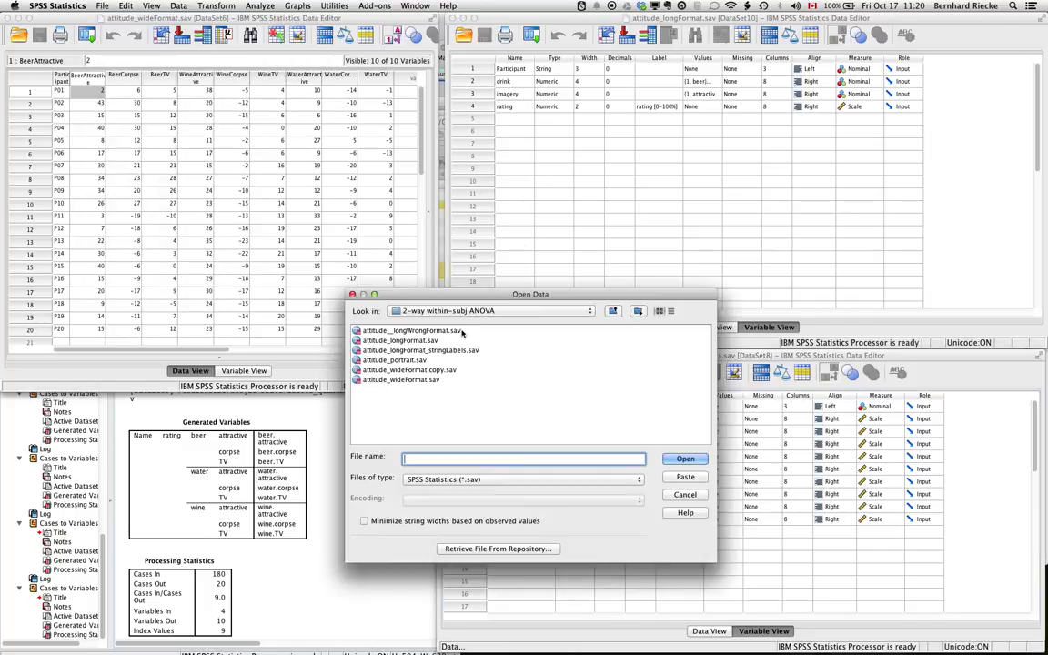
left_click(455, 349)
left_click(694, 460)
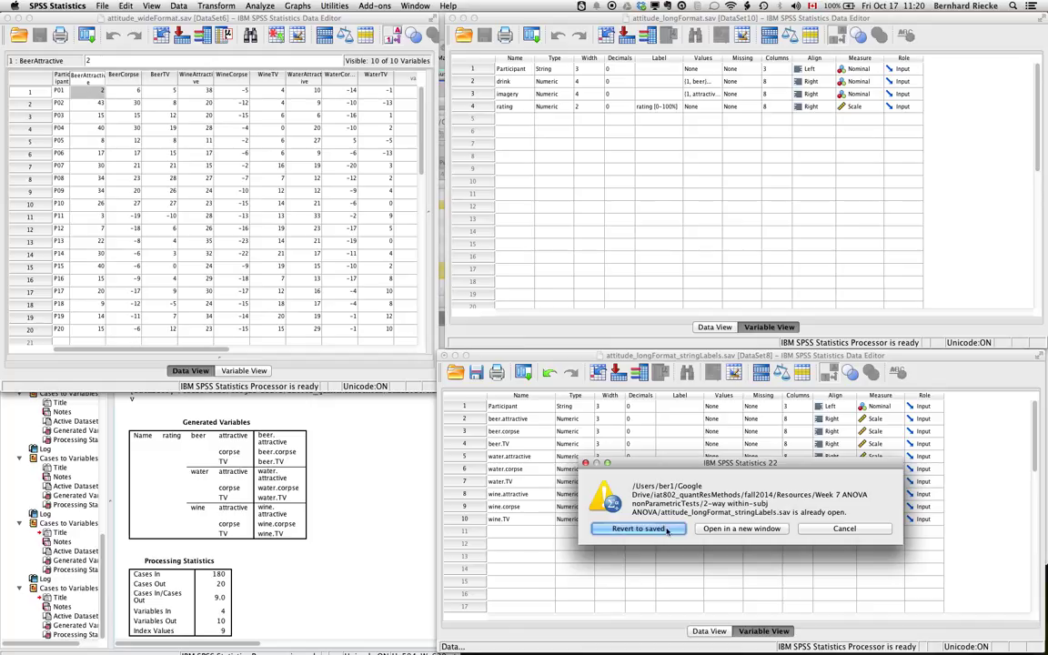
left_click(646, 527)
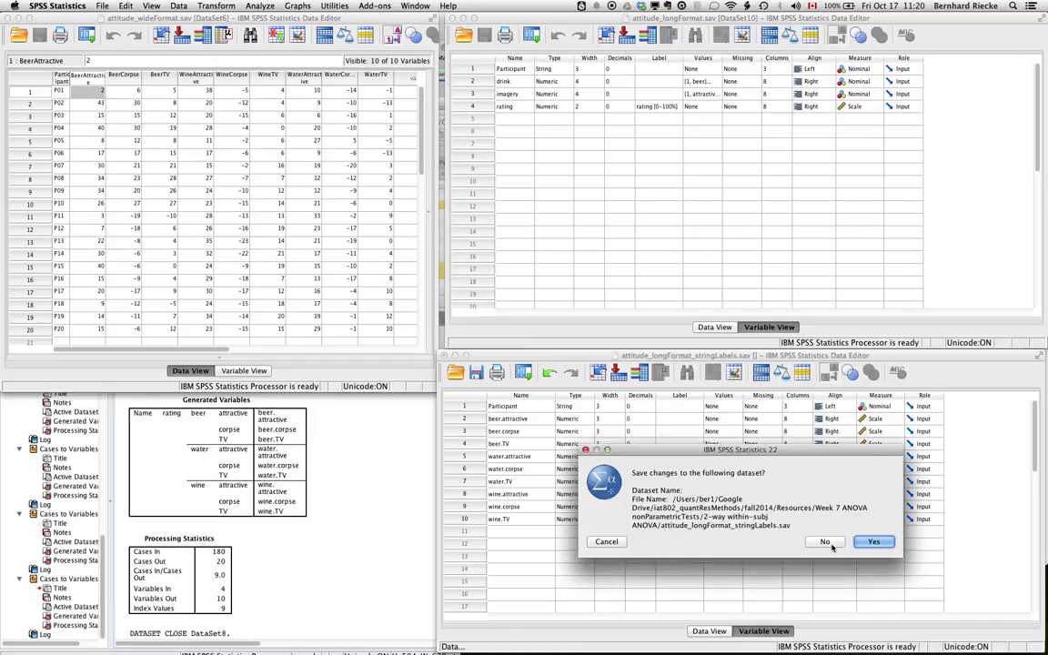
left_click(825, 542)
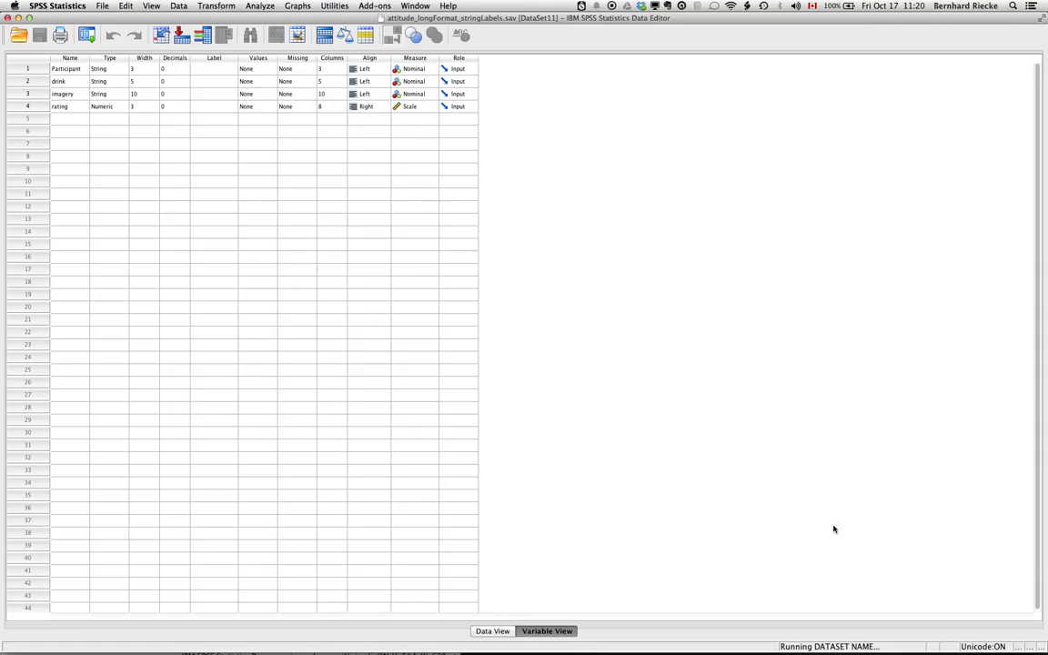
left_click(496, 630)
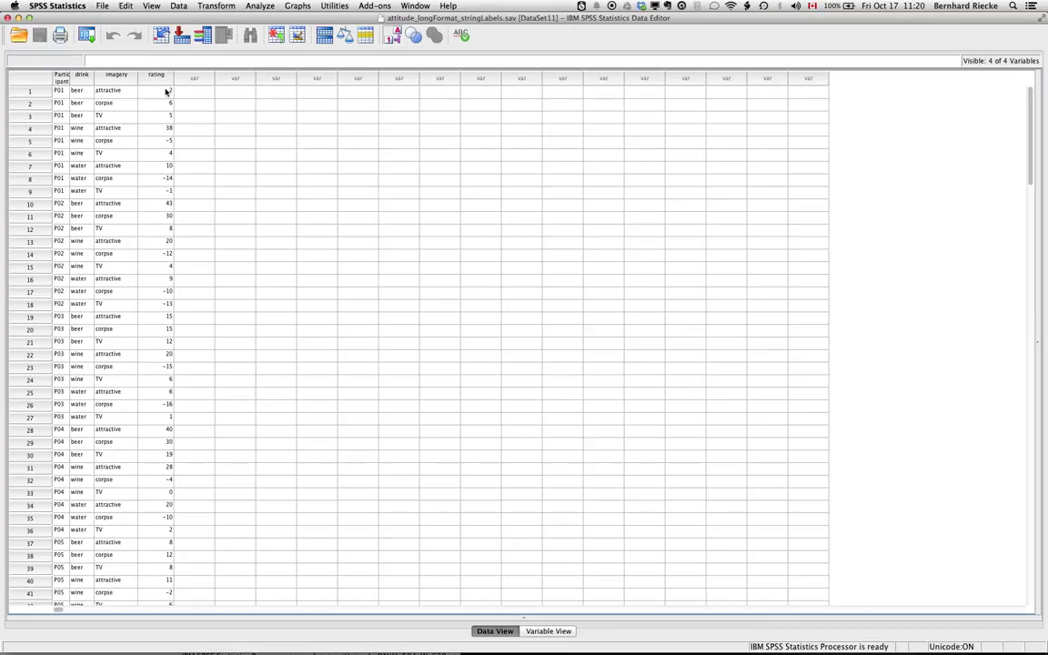
Narrow the long-format window from its left edge to reveal the wide-format data beside it.
left_click_drag(3, 51, 331, 108)
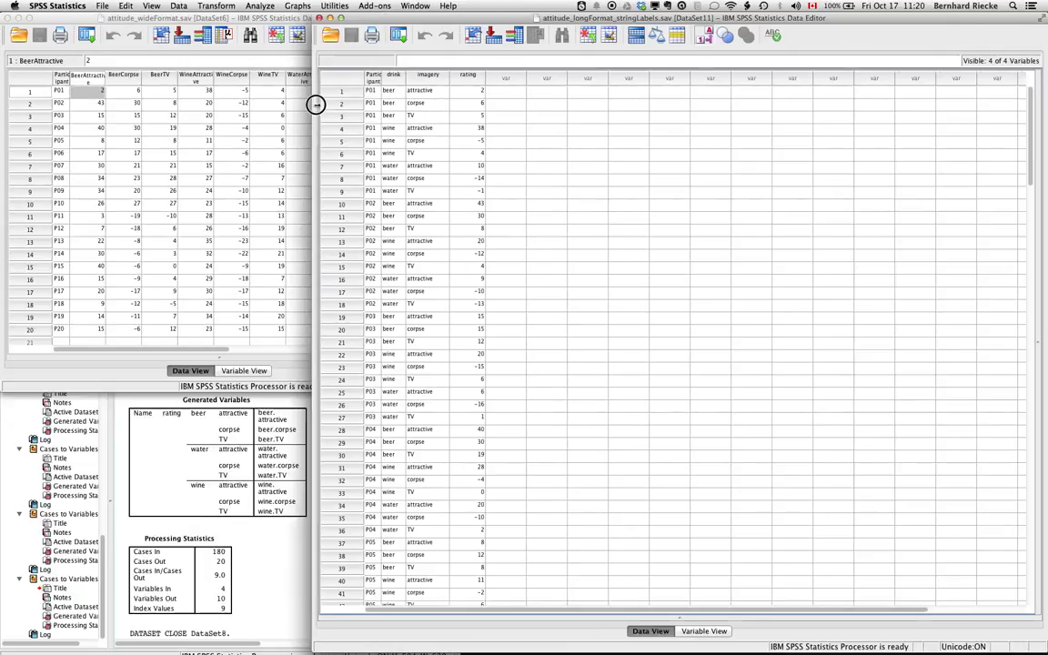
left_click_drag(331, 107, 354, 107)
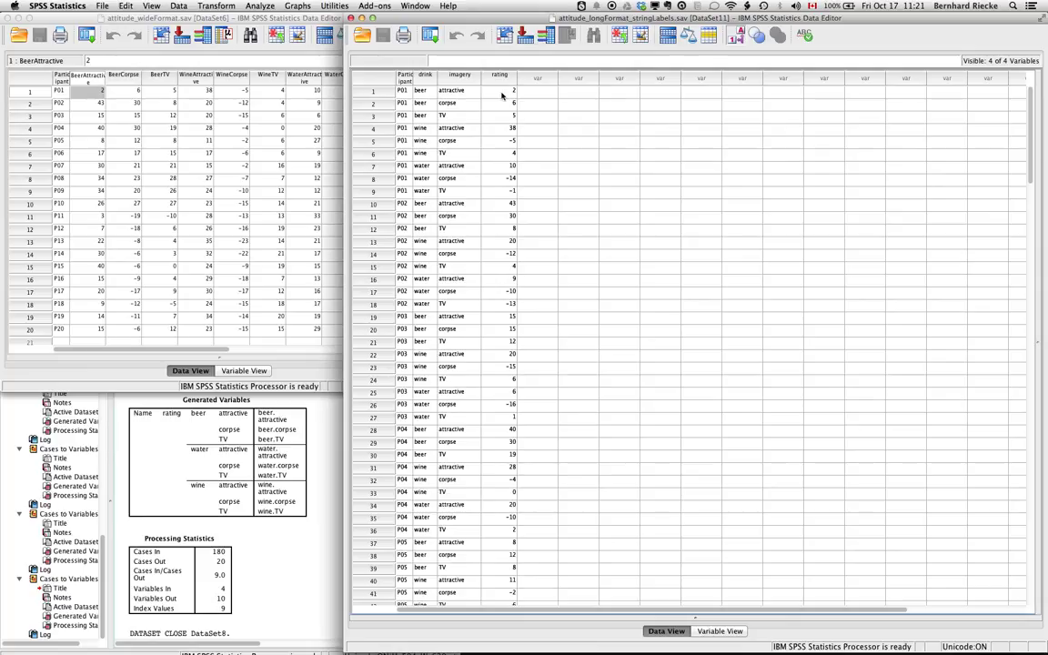
In JMP, split the table by drink and imagery, with rating as the split column.
key("super+Tab")
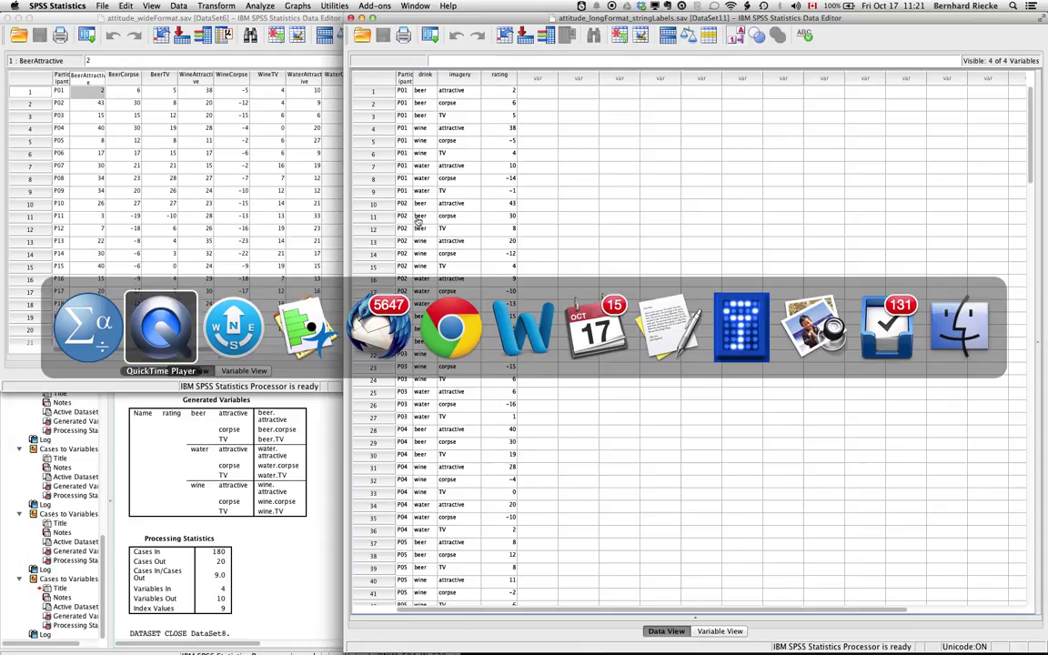
key("super+shift+Tab")
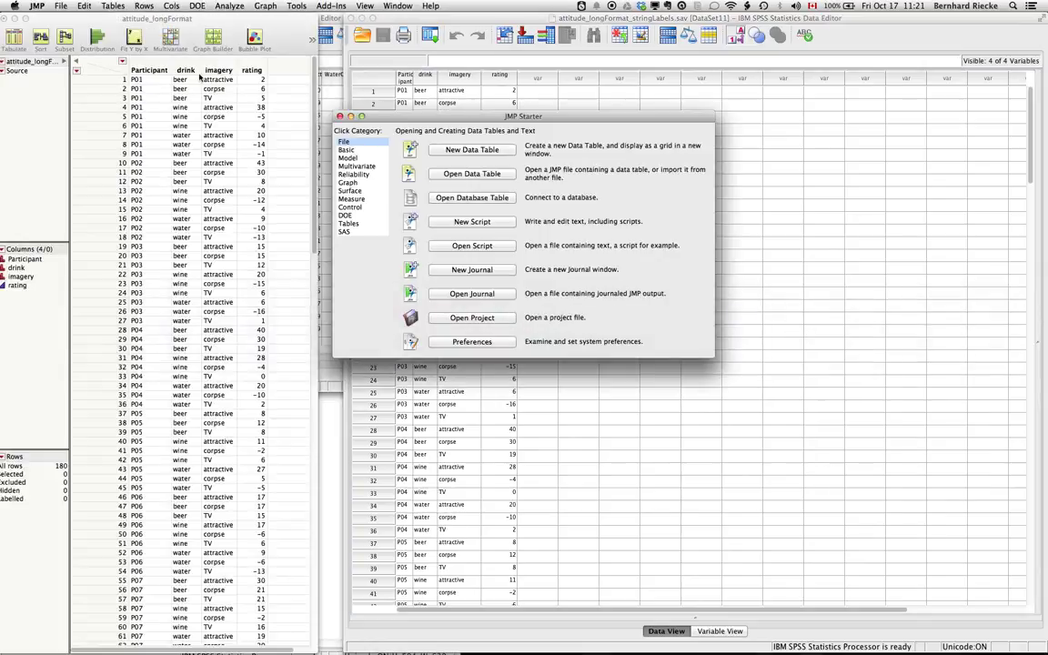
left_click(110, 6)
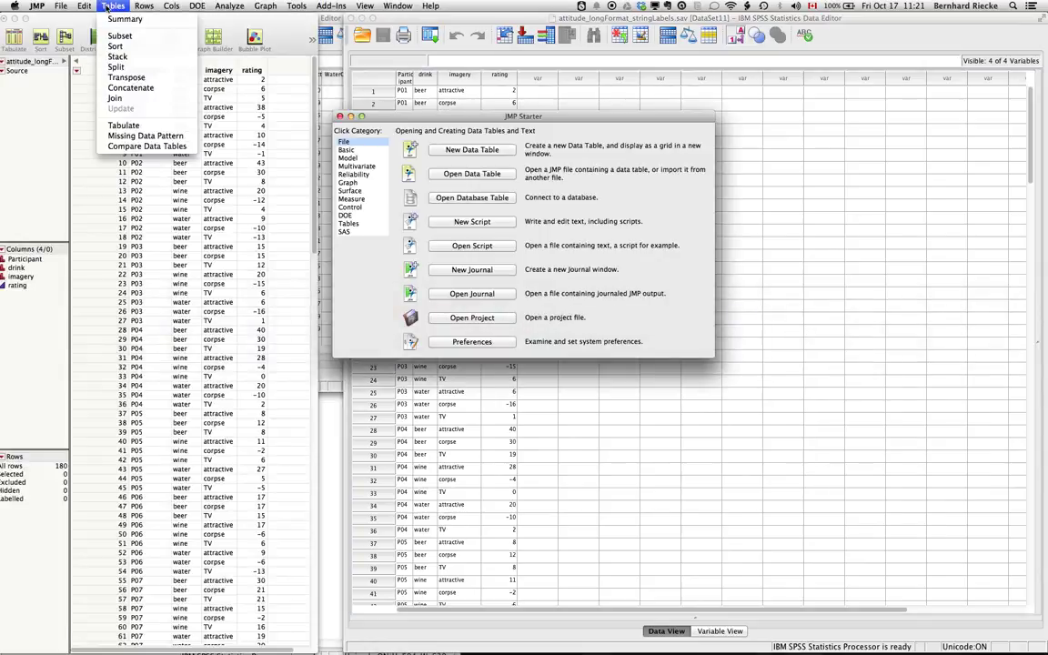
left_click(115, 66)
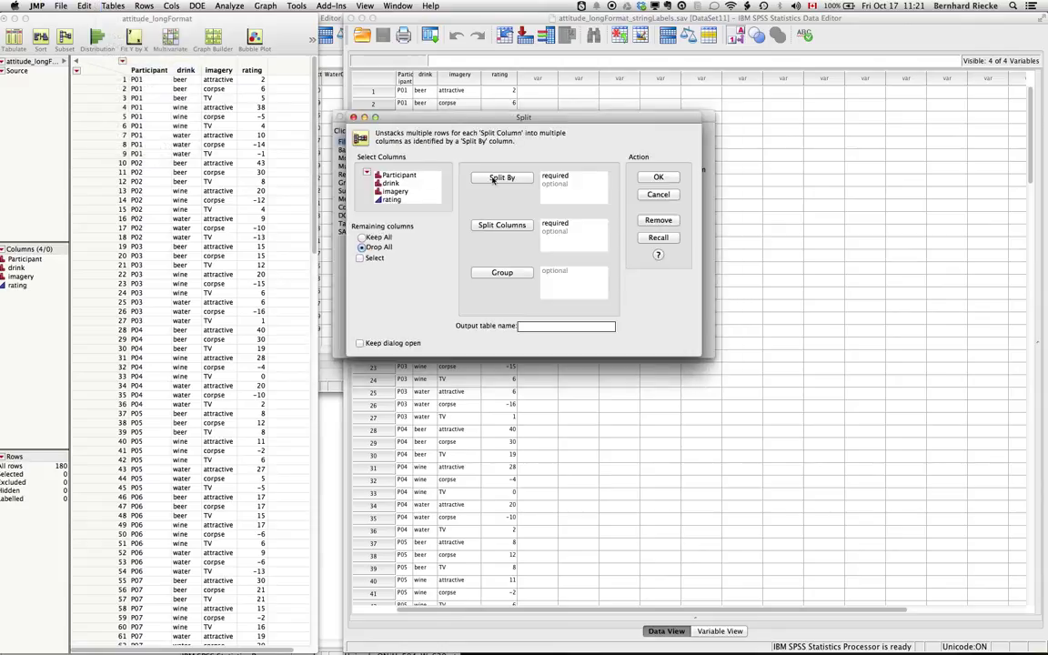
left_click_drag(389, 184, 393, 191)
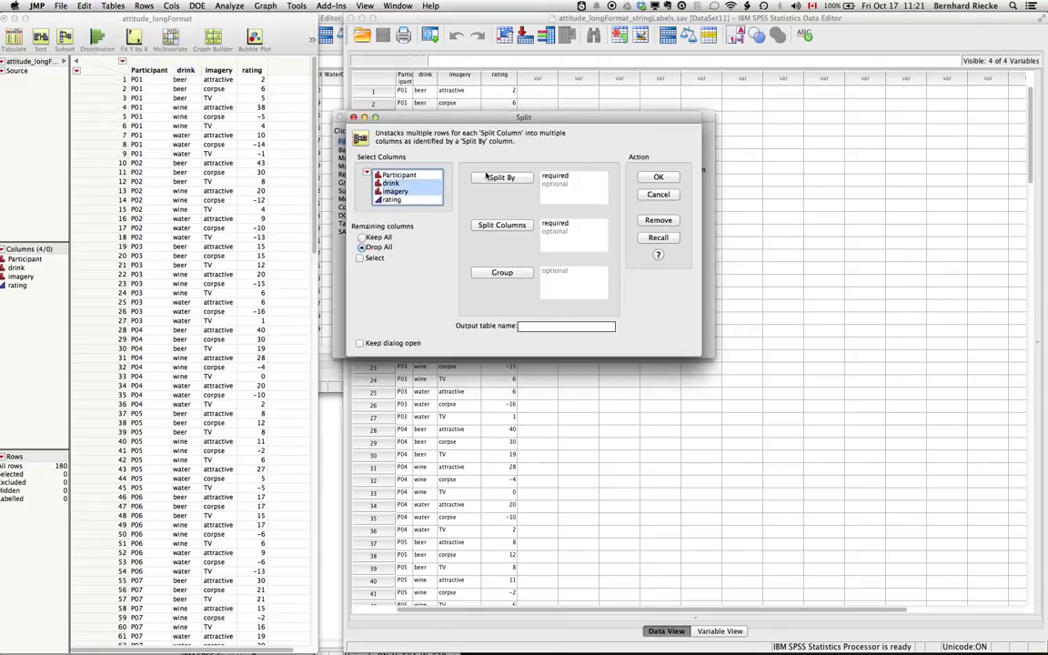
left_click(502, 177)
left_click(392, 199)
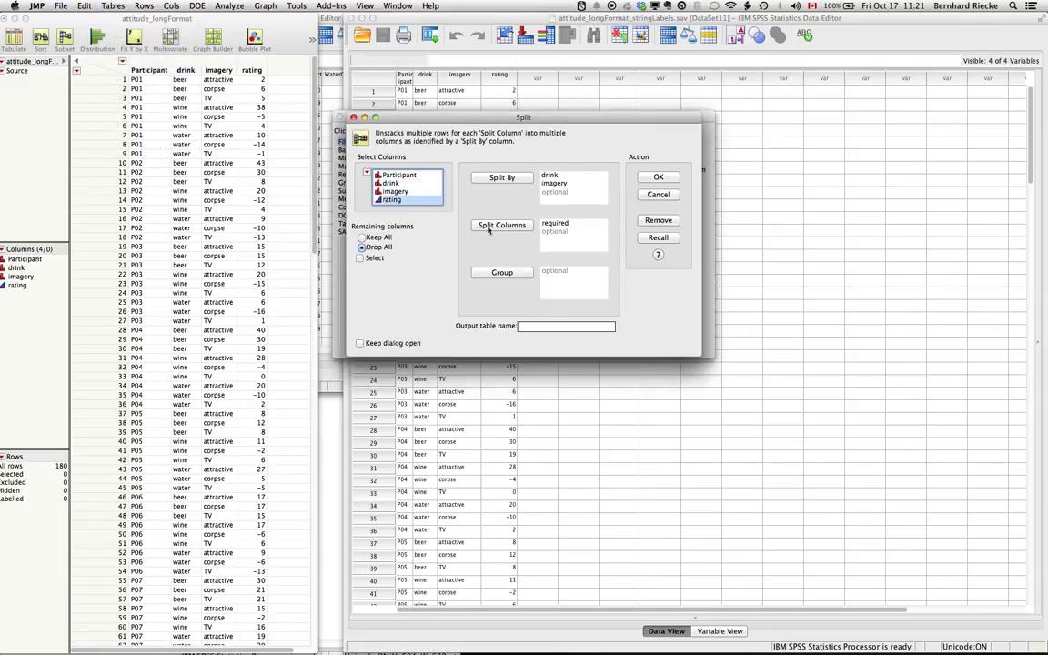
left_click(495, 225)
left_click(659, 177)
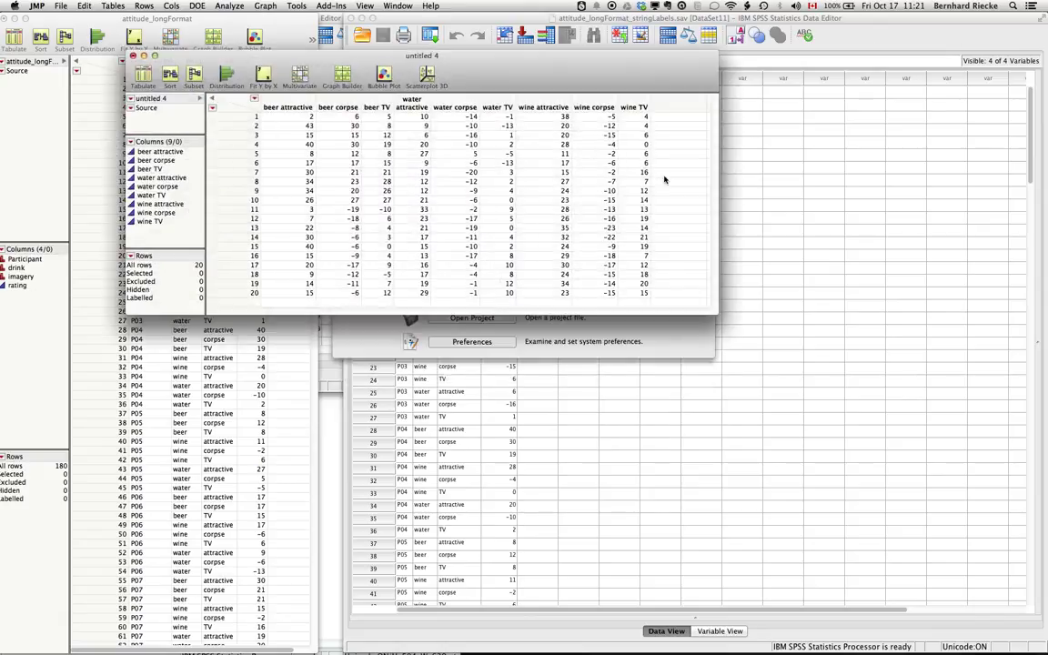
Compare the new wide table with the original long table, selecting Participant and the beer/water columns.
left_click_drag(392, 57, 636, 98)
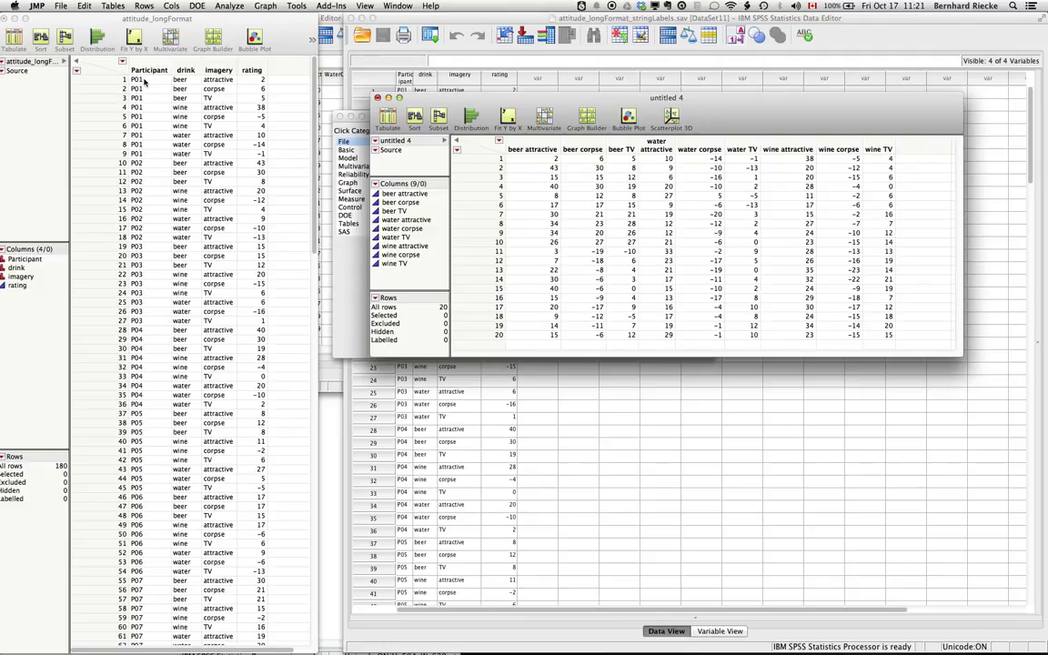
left_click(142, 82)
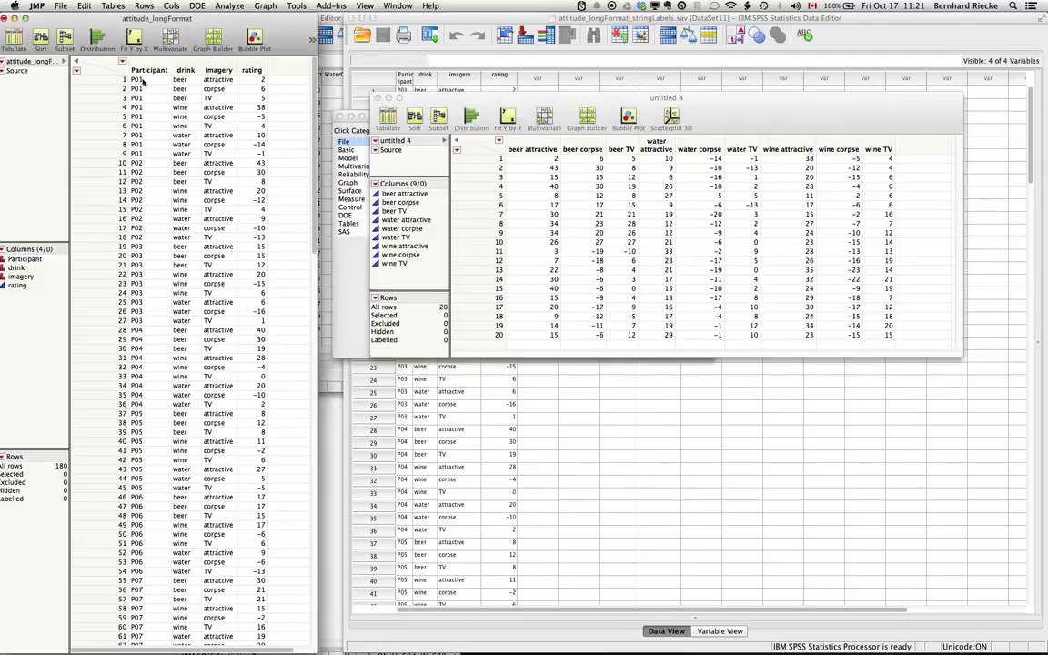
left_click(144, 72)
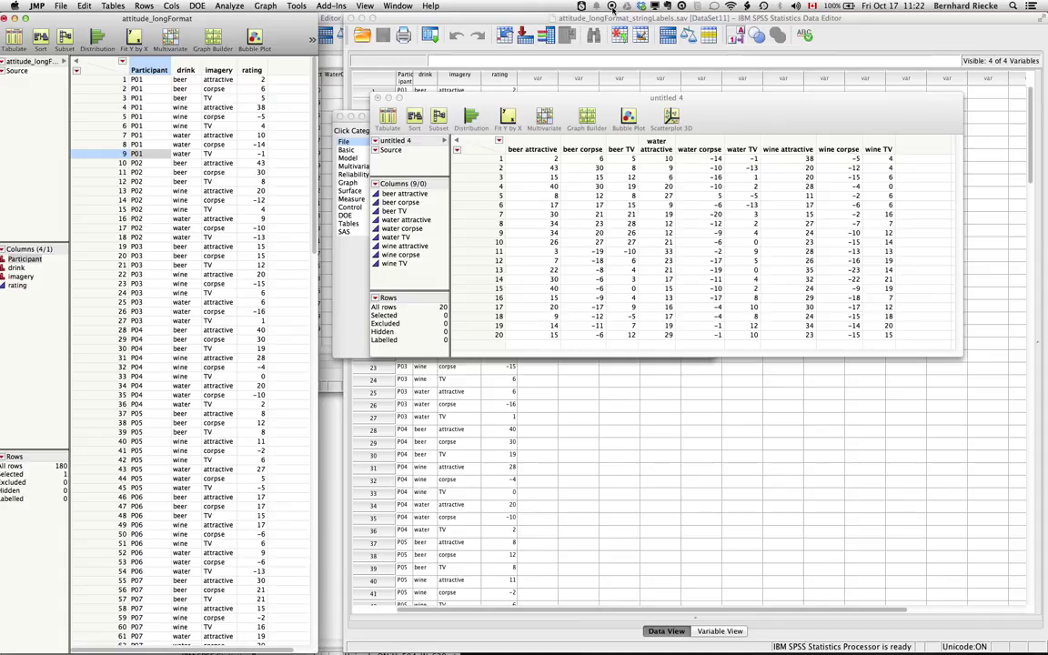
left_click(582, 149)
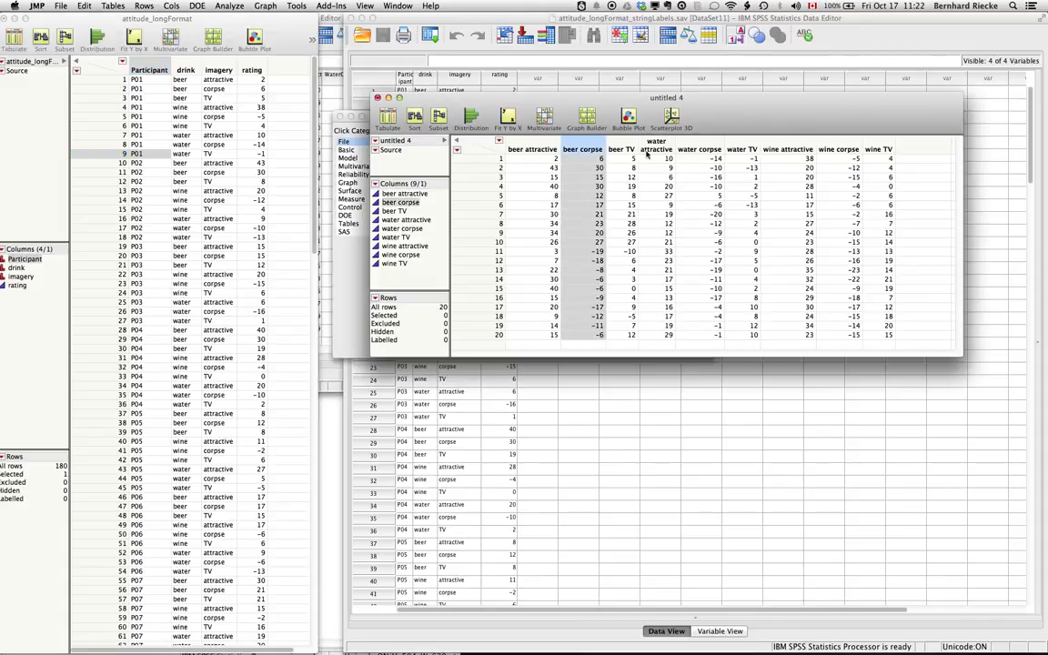
left_click(621, 149)
left_click(656, 150)
Back in SPSS, view the wide-format dataset's BeerTV column, then the long-format data for comparison.
left_click(610, 460)
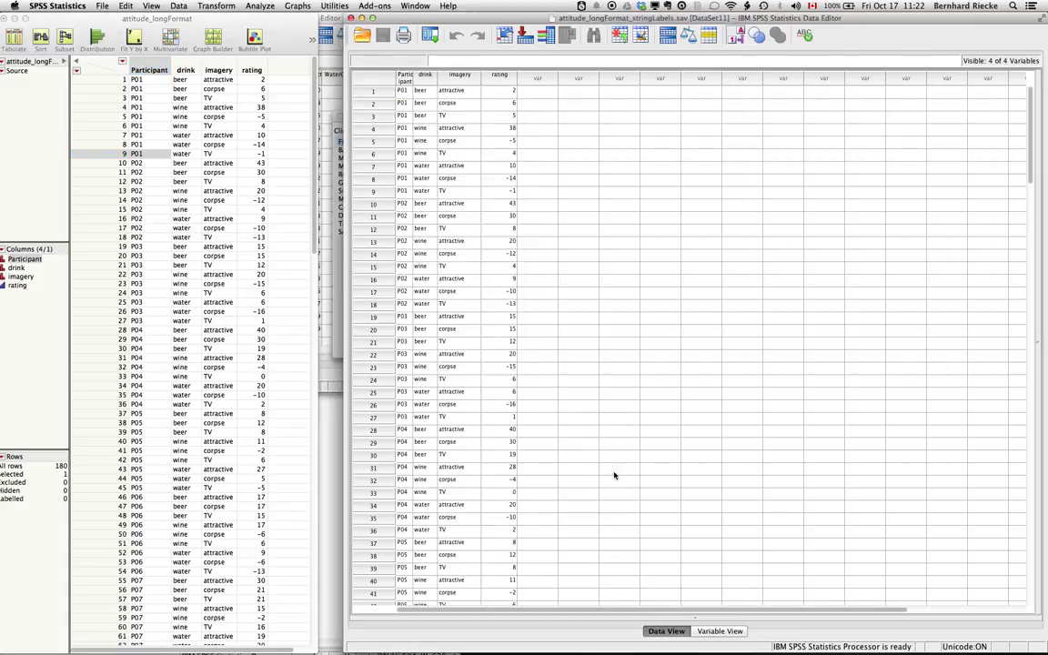
left_click(619, 406)
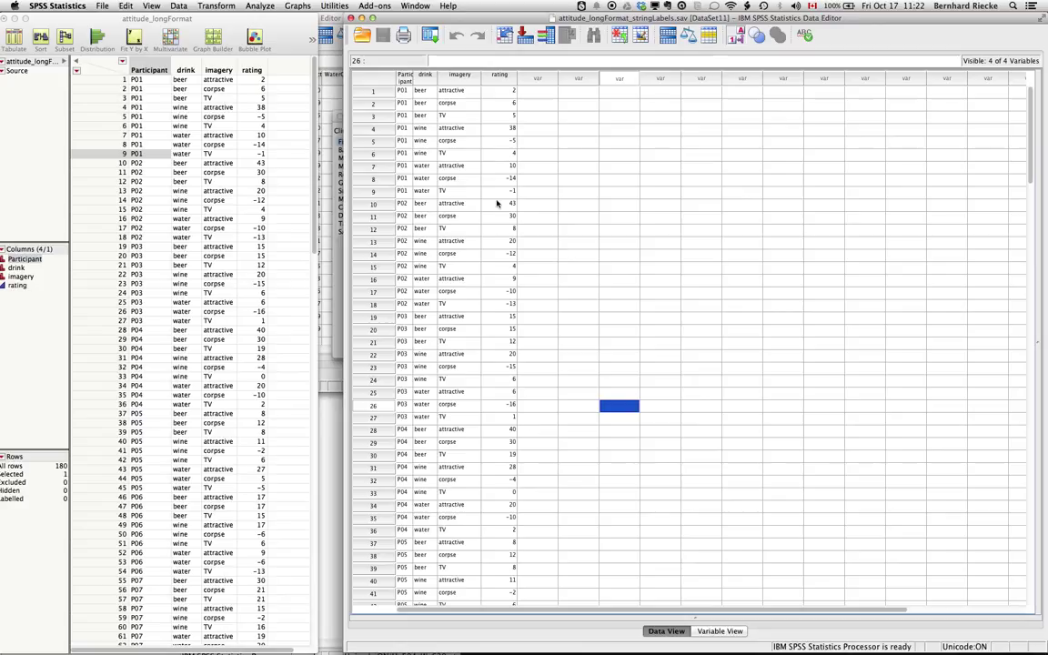
key("super+Tab")
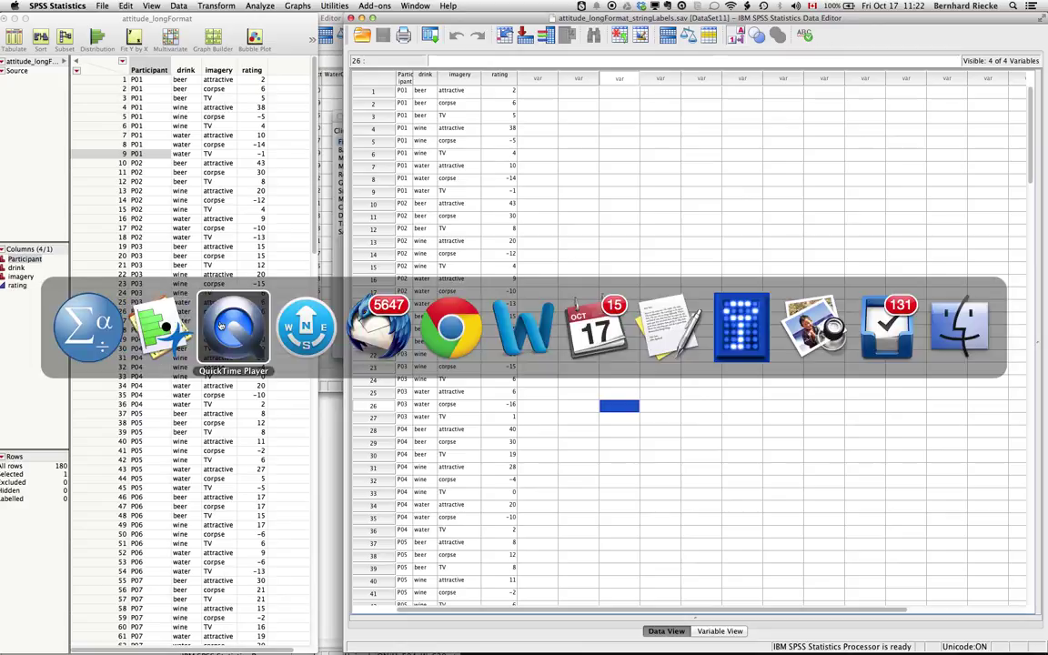
left_click(108, 300)
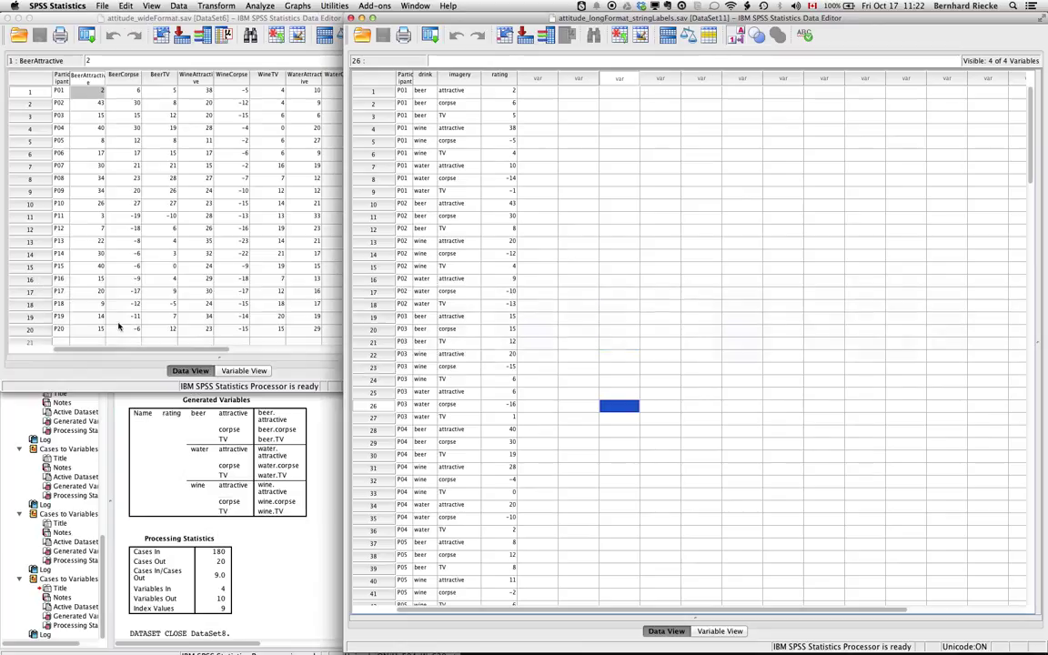
left_click(119, 73)
left_click(161, 75)
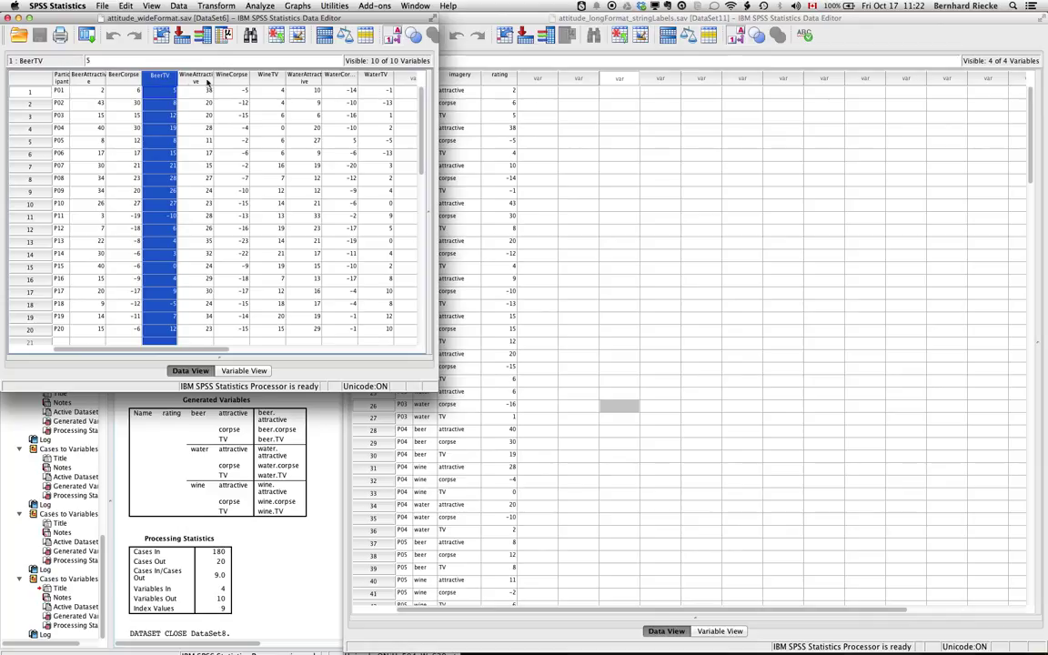
left_click(512, 152)
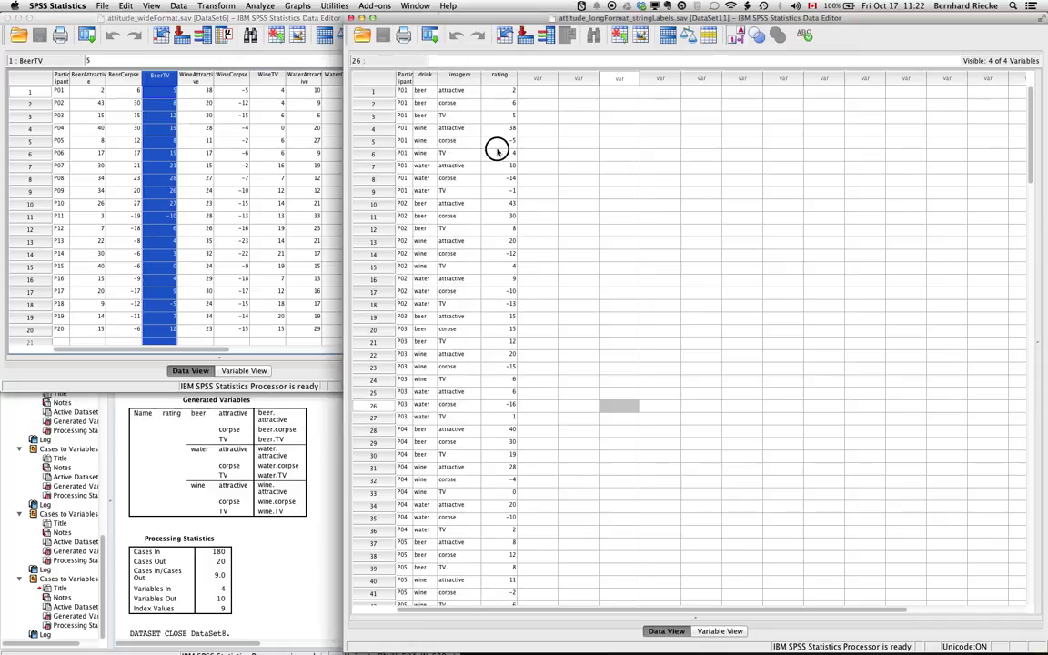